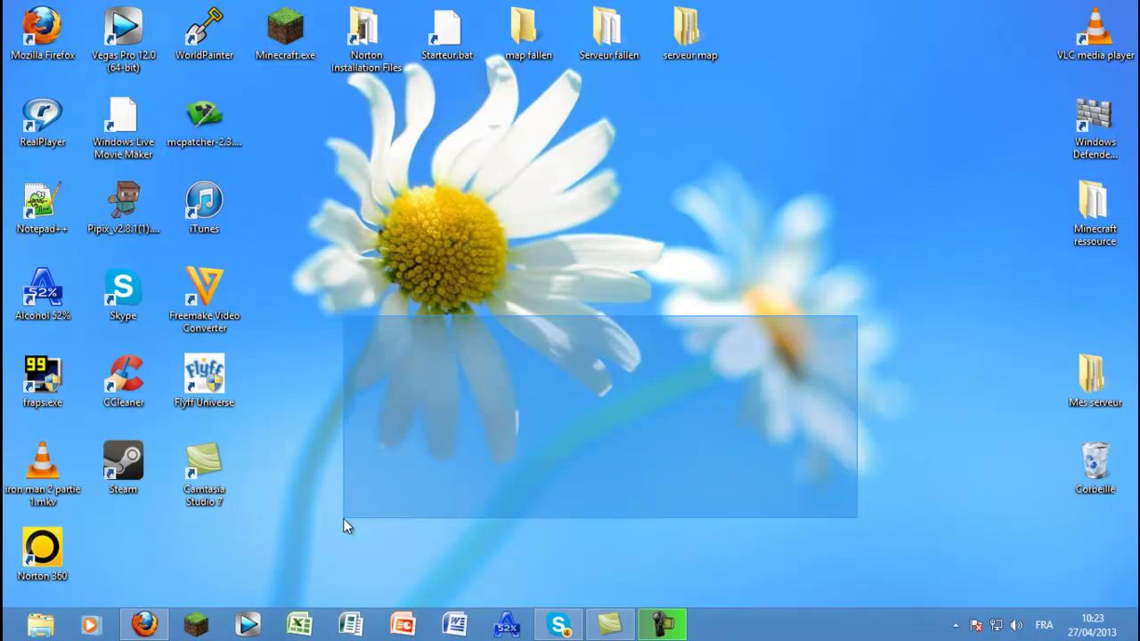
pyautogui.moveTo(662, 232); pyautogui.dragTo(442, 466)
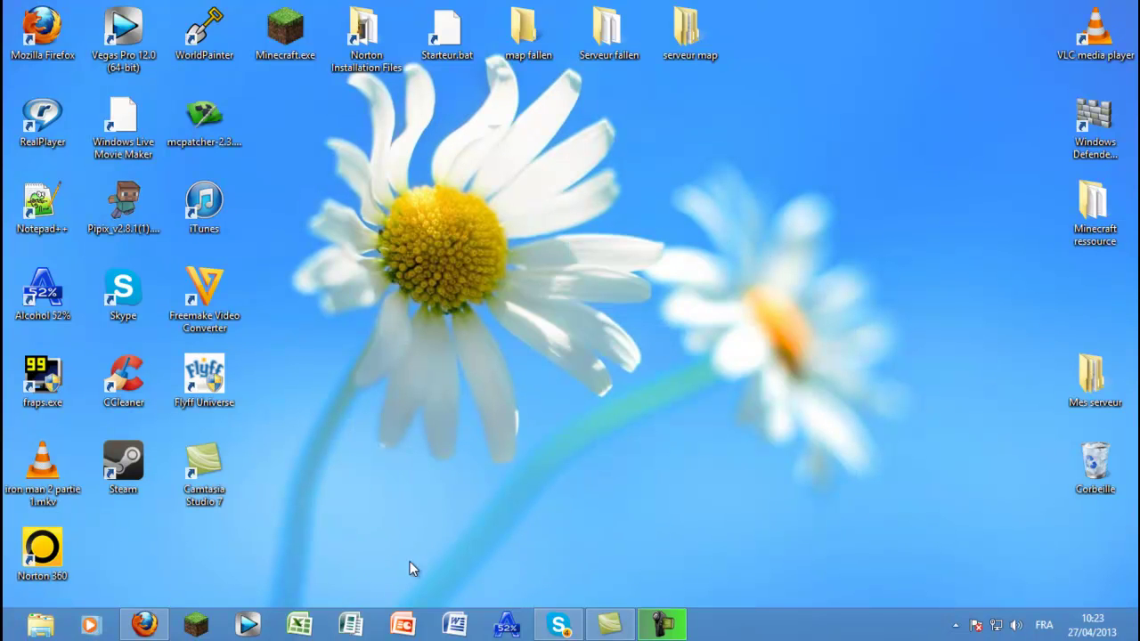
pyautogui.click(755, 380)
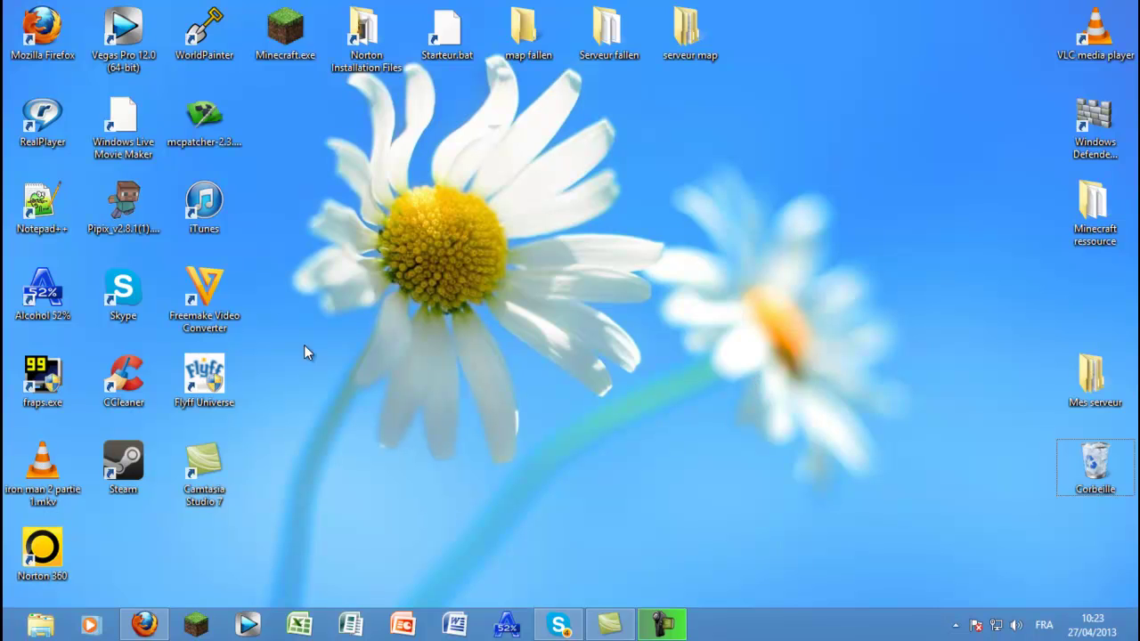
# Step: Launch CCleaner, check its version information on the À propos page, and return to the Nettoyeur section
pyautogui.moveTo(120, 369)
pyautogui.mouseDown()
pyautogui.moveTo(200, 114)
pyautogui.moveTo(367, 108)
pyautogui.moveTo(349, 160)
pyautogui.moveTo(143, 334)
pyautogui.moveTo(123, 366)
pyautogui.mouseUp()
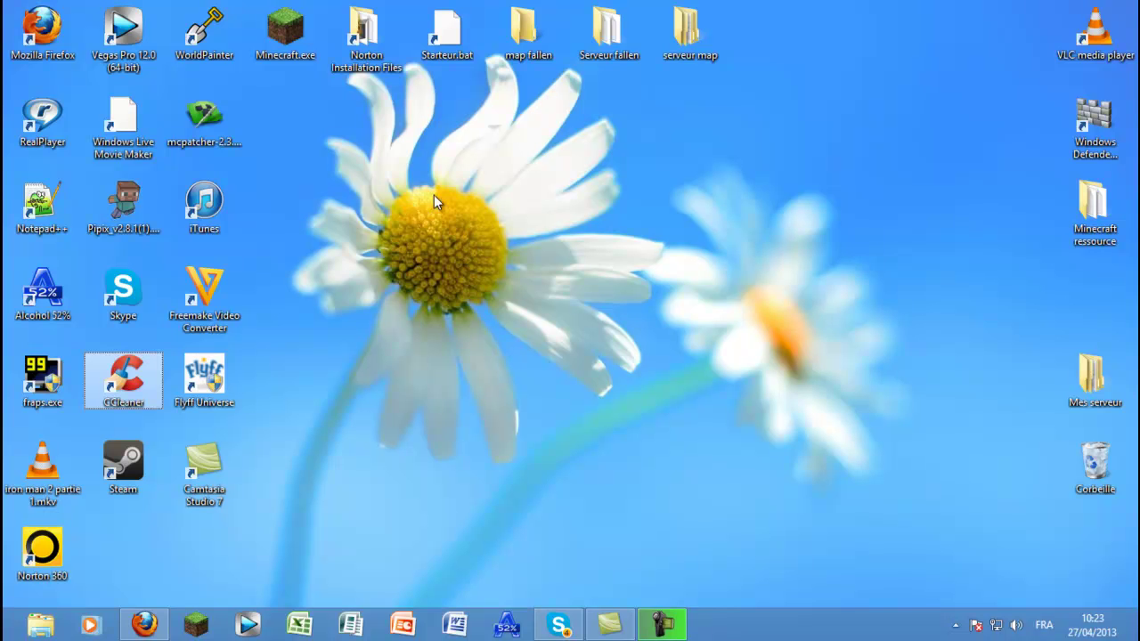
pyautogui.doubleClick(134, 386)
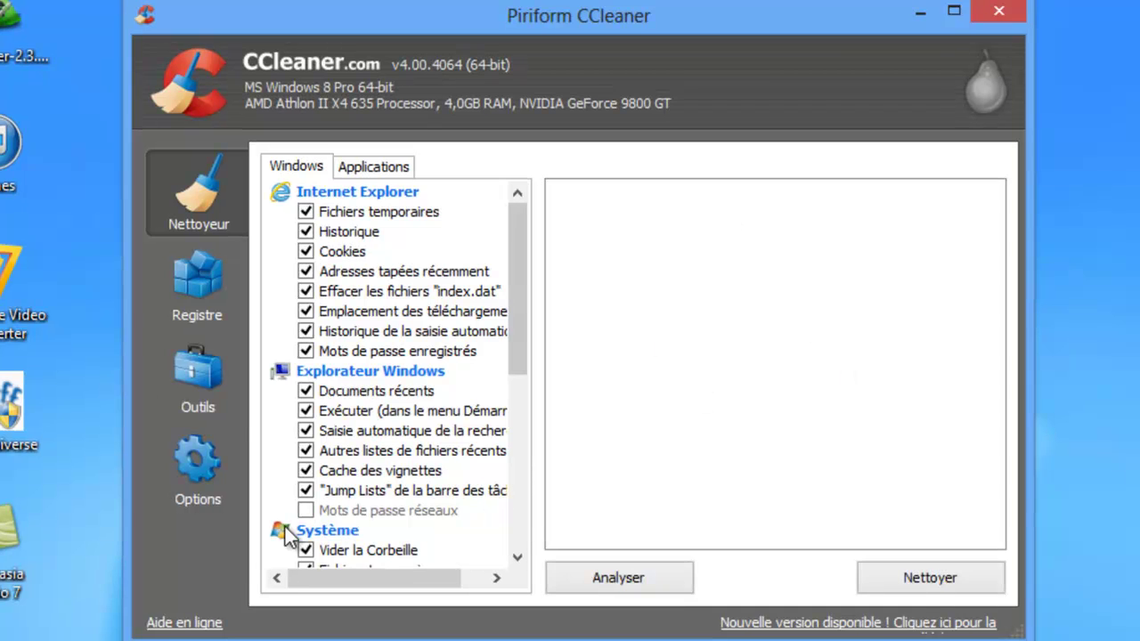
pyautogui.click(186, 459)
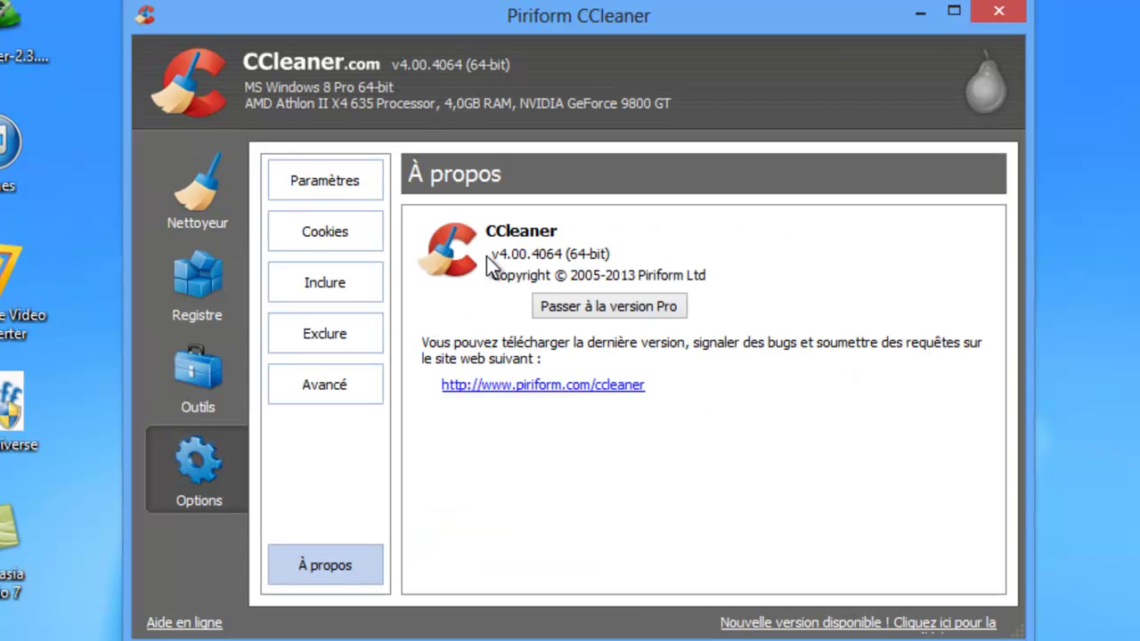
pyautogui.click(203, 216)
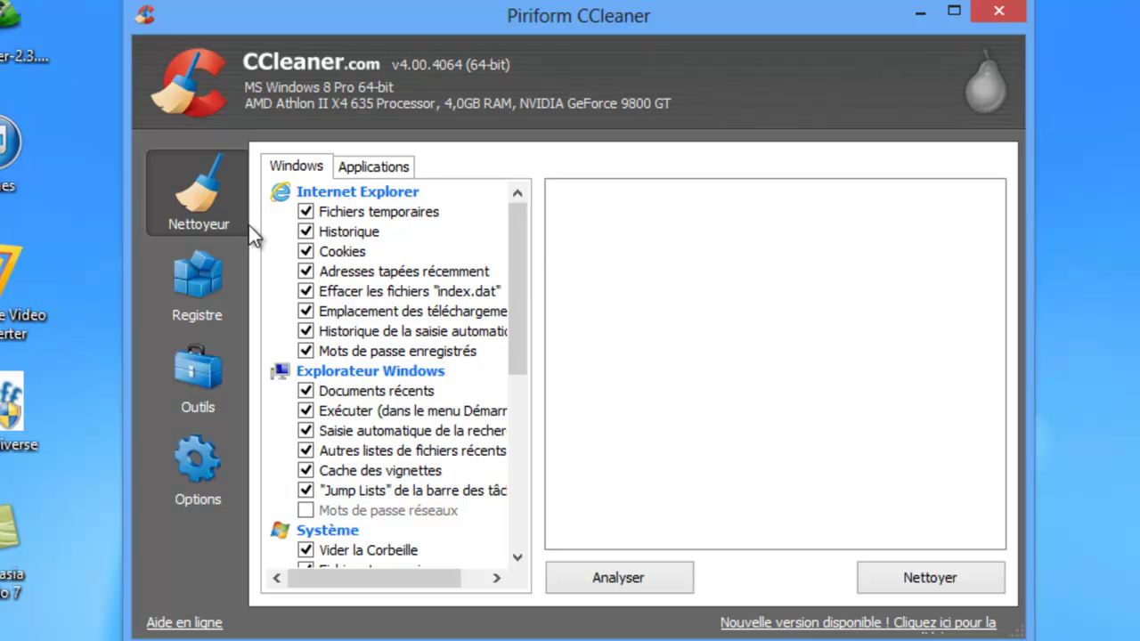
# Step: Turn the Internet Explorer option "Mots de passe enregistrés" off and back on, accepting its warning
pyautogui.click(304, 351)
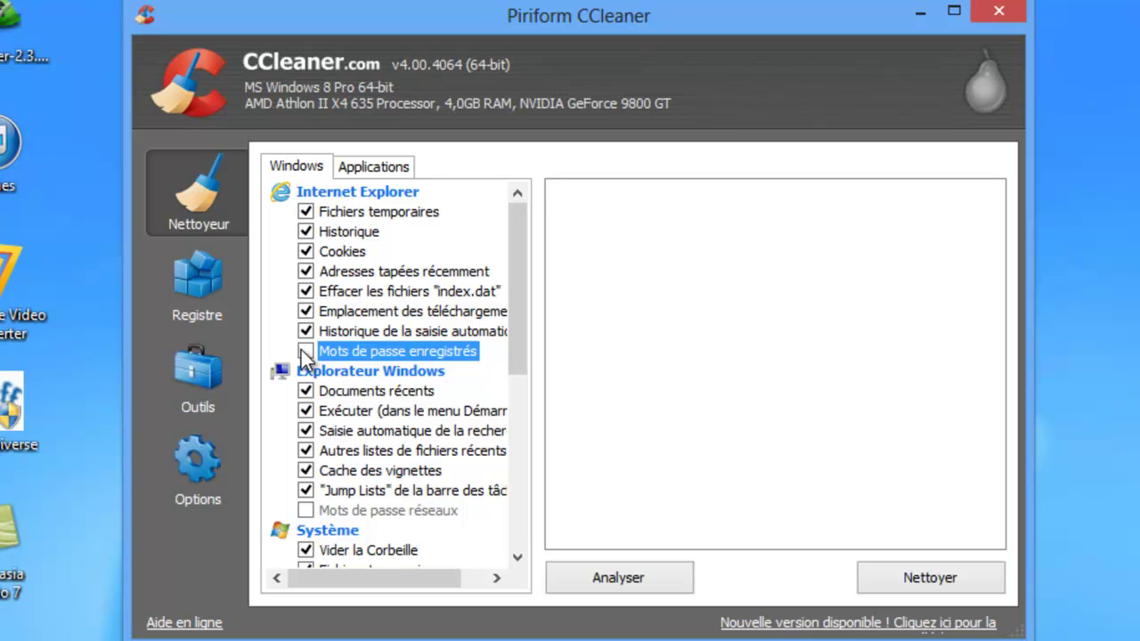
pyautogui.click(303, 351)
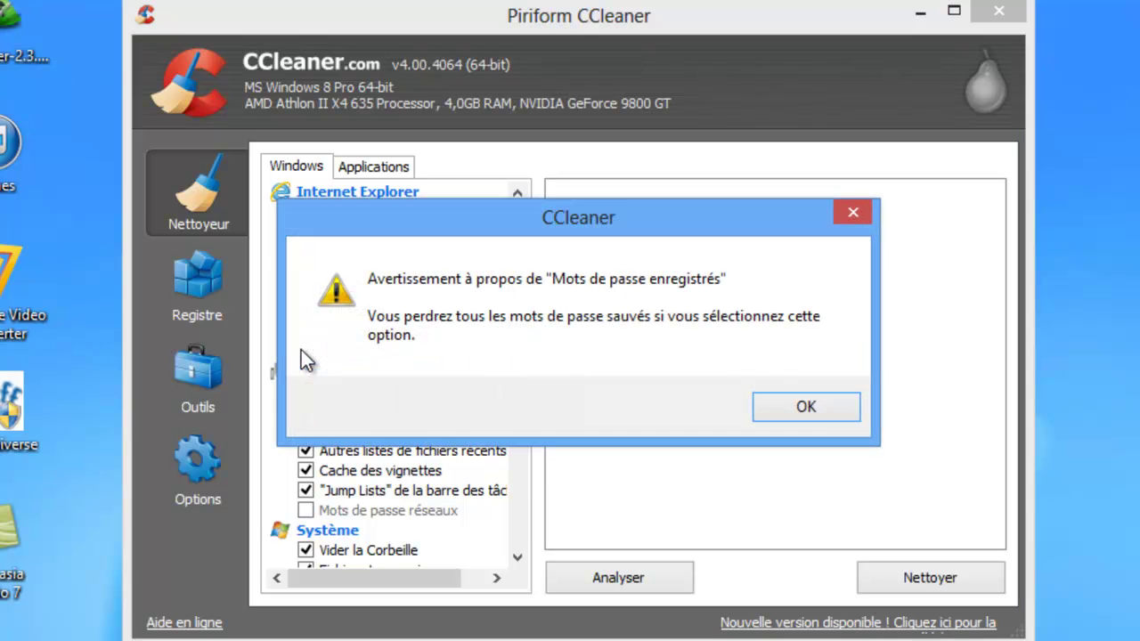
pyautogui.click(806, 408)
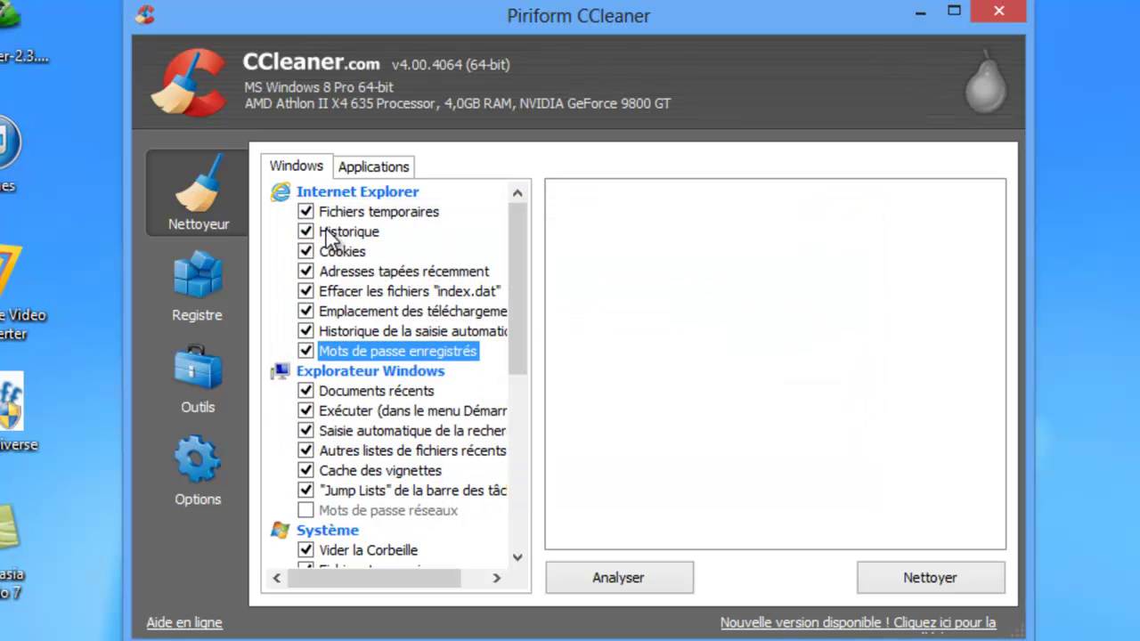
# Step: Run the cleaning with the ticked Windows items, keeping "Nettoyer l'espace libre" turned off
pyautogui.scroll(-2, 299, 379)
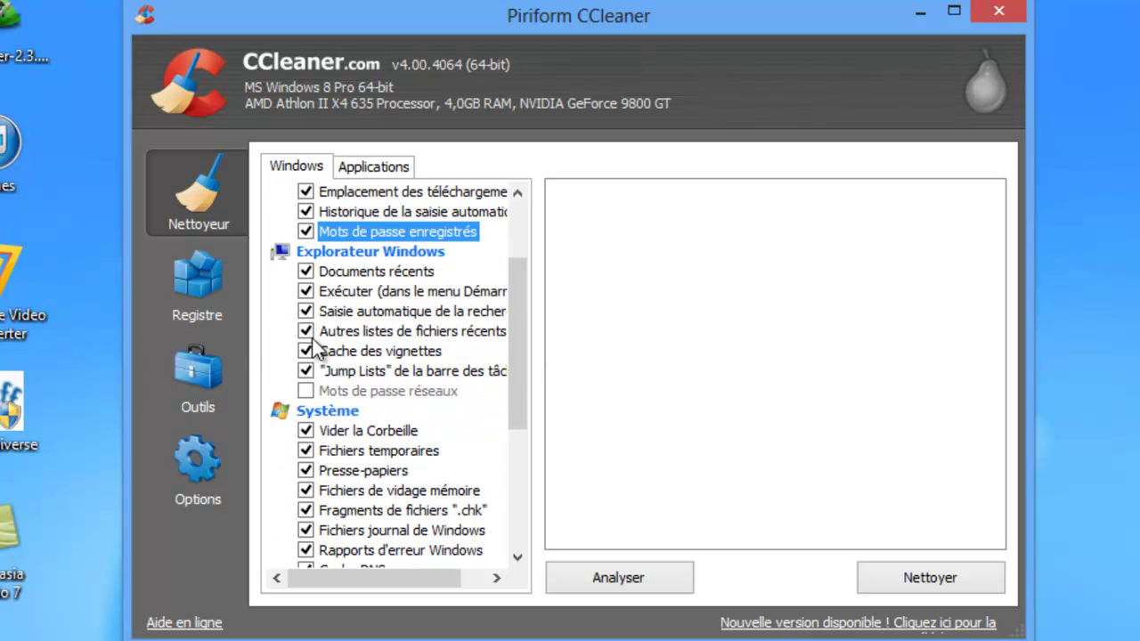
pyautogui.scroll(-1, 314, 349)
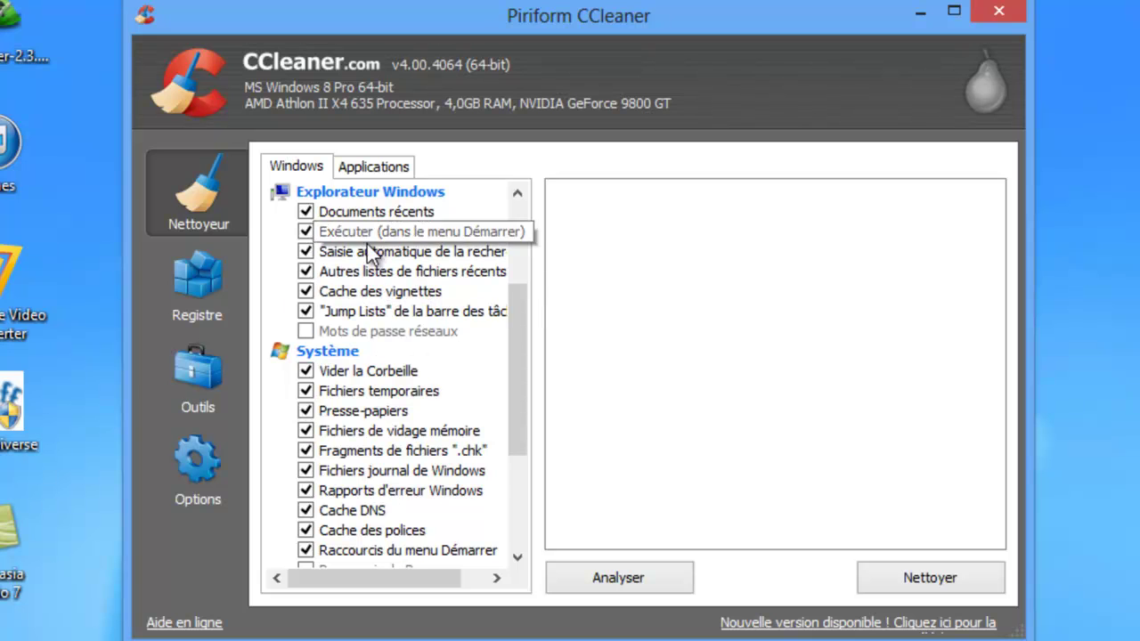
pyautogui.scroll(-1, 349, 289)
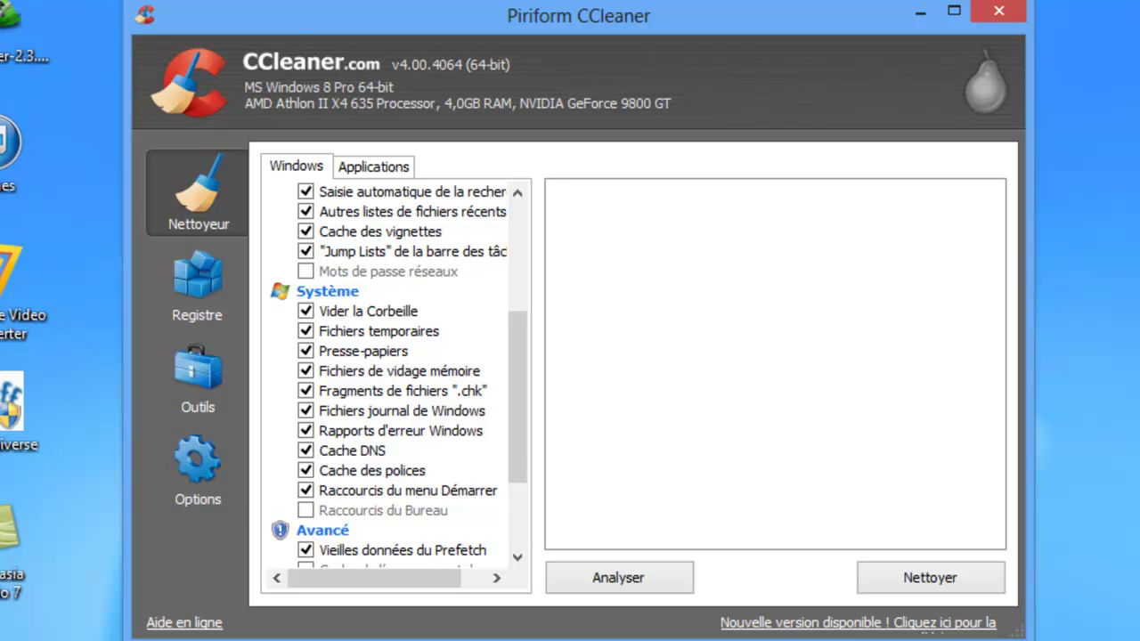
pyautogui.scroll(-3, 421, 464)
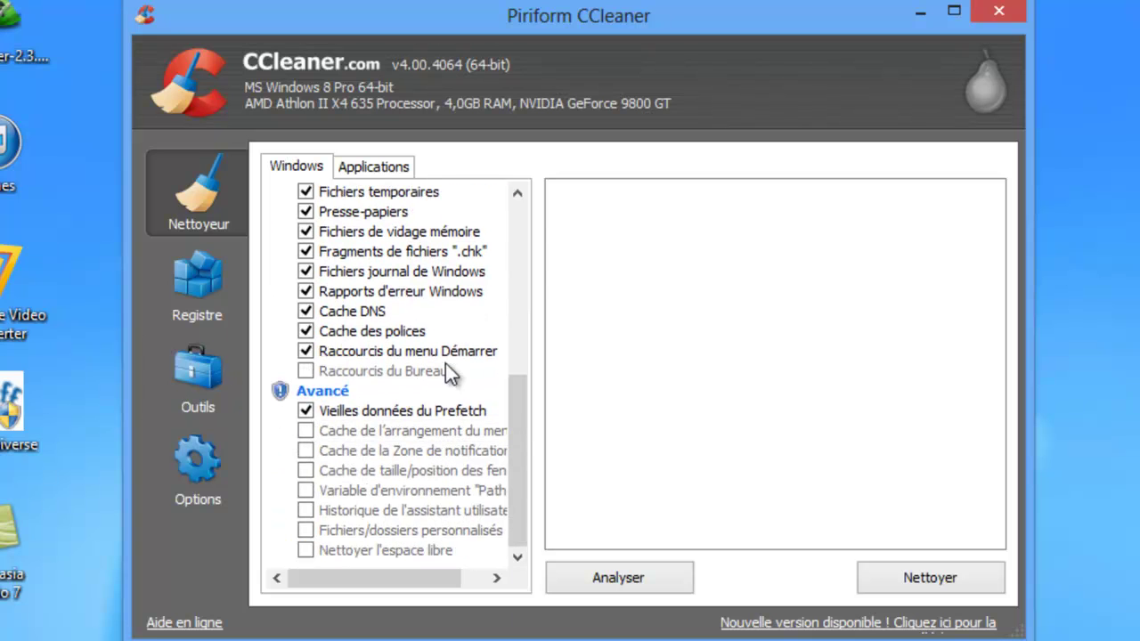
pyautogui.click(305, 550)
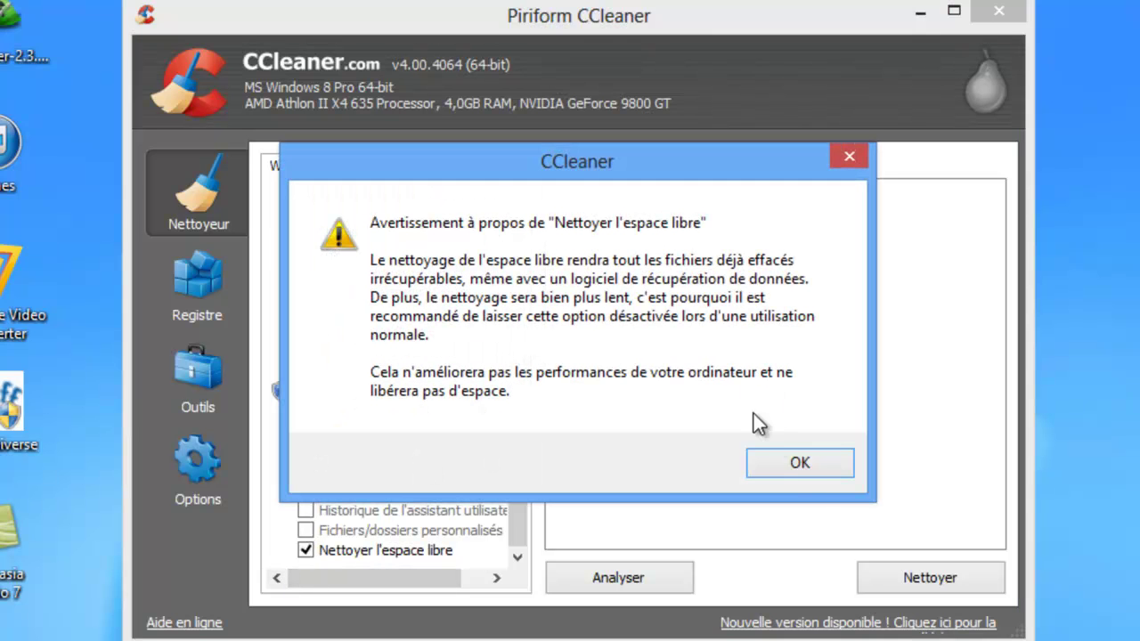
pyautogui.click(810, 463)
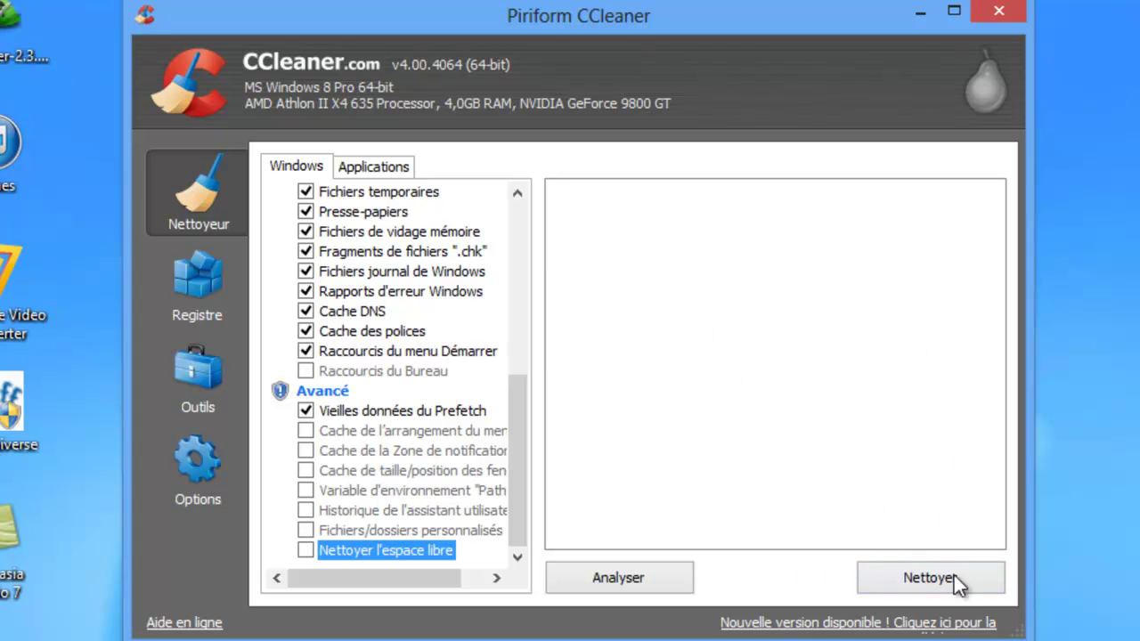
pyautogui.click(926, 577)
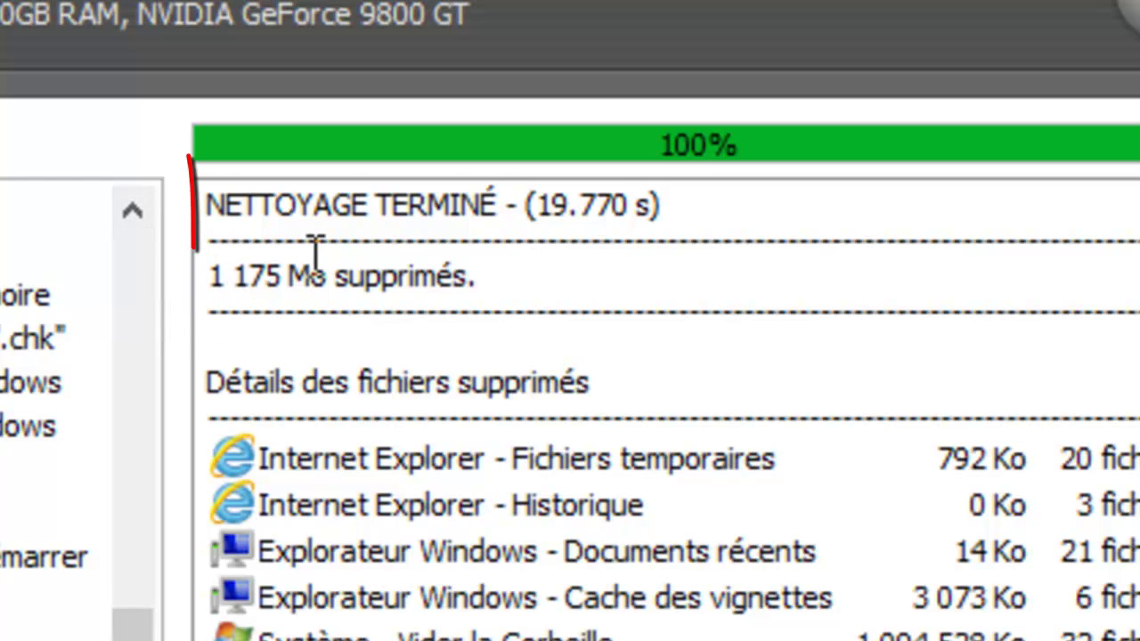
# Step: Examine the cleaning report's total and deleted-file details, including the recycle bin and Windows log file entries
pyautogui.scroll(-1, 649, 542)
pyautogui.scroll(-3, 686, 628)
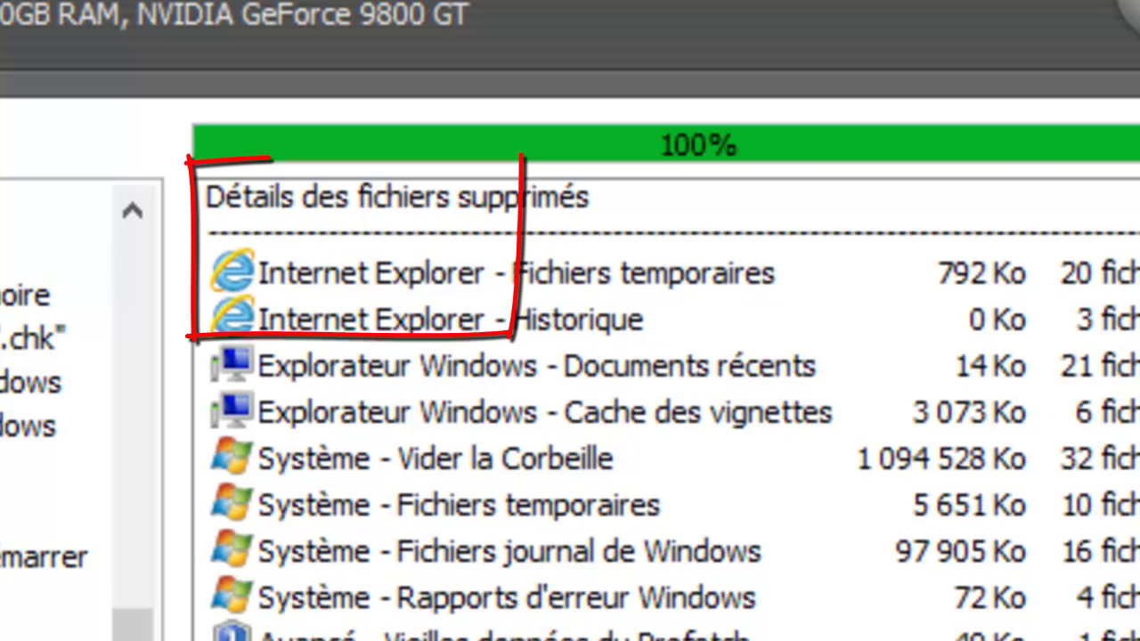
pyautogui.scroll(3, 686, 628)
pyautogui.click(526, 592)
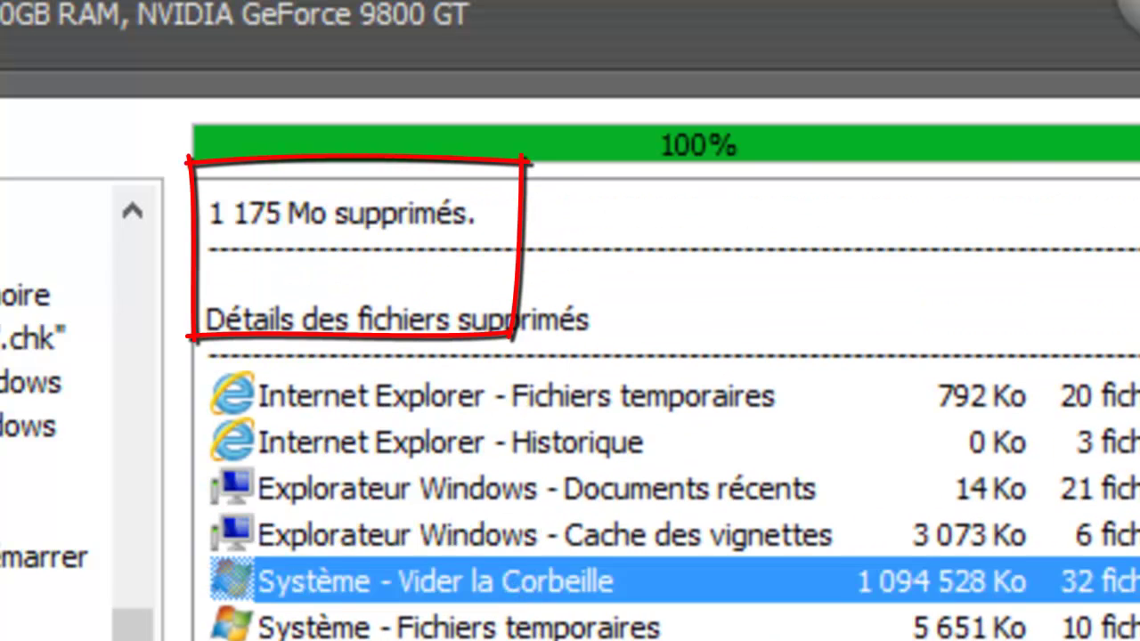
pyautogui.click(530, 623)
pyautogui.click(530, 640)
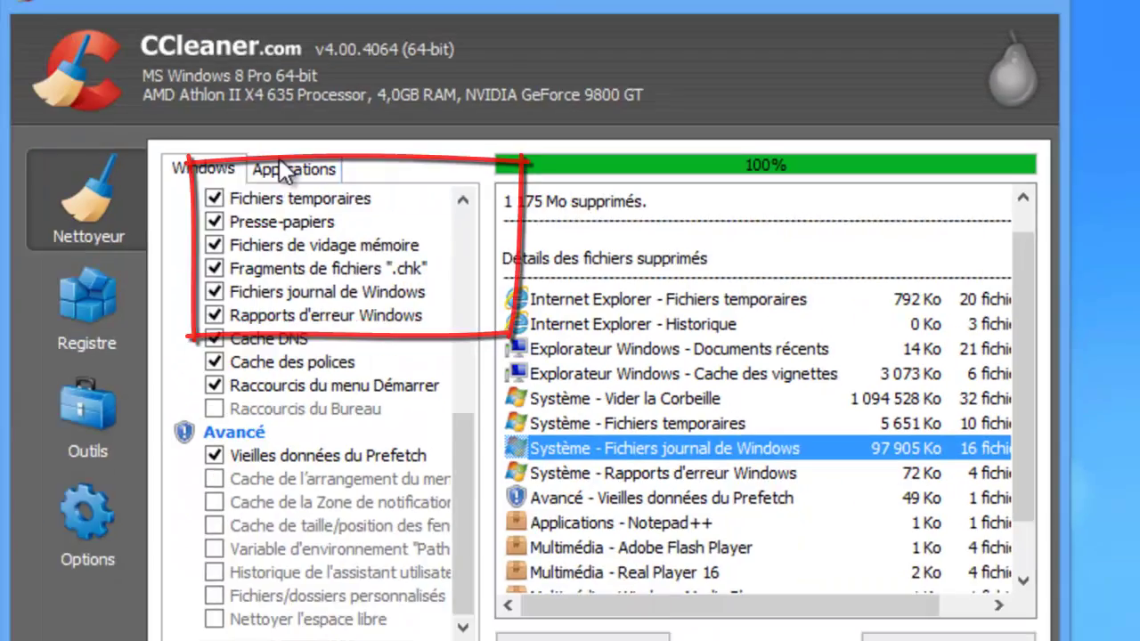
# Step: Review the whole list of Applications items to clean and run the cleaning again with the current selection
pyautogui.click(398, 172)
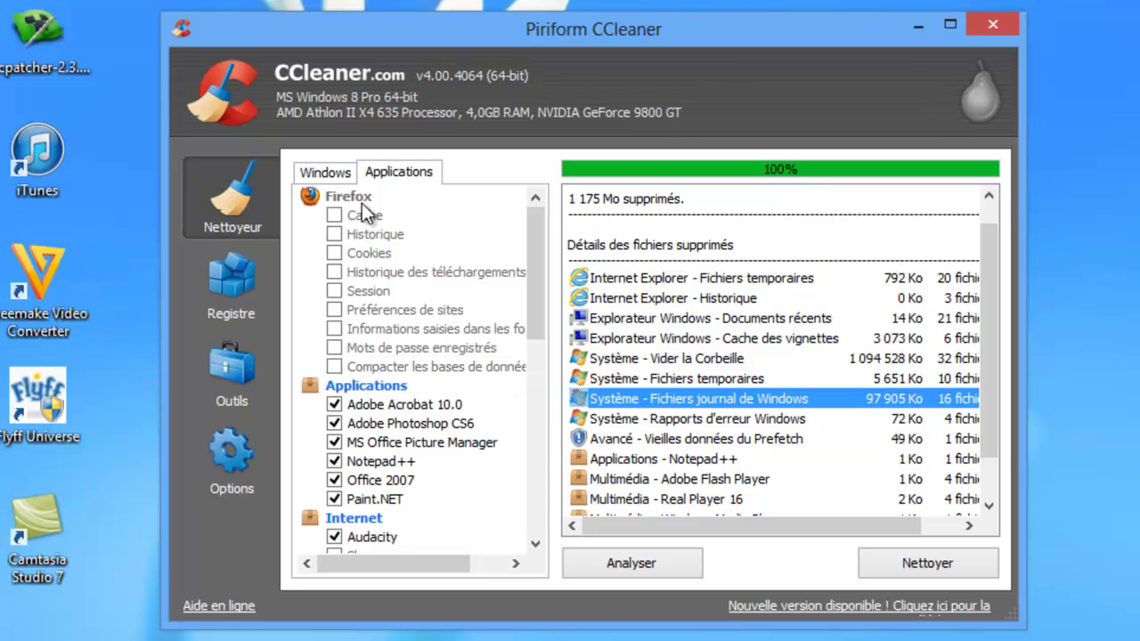
pyautogui.scroll(-2, 460, 435)
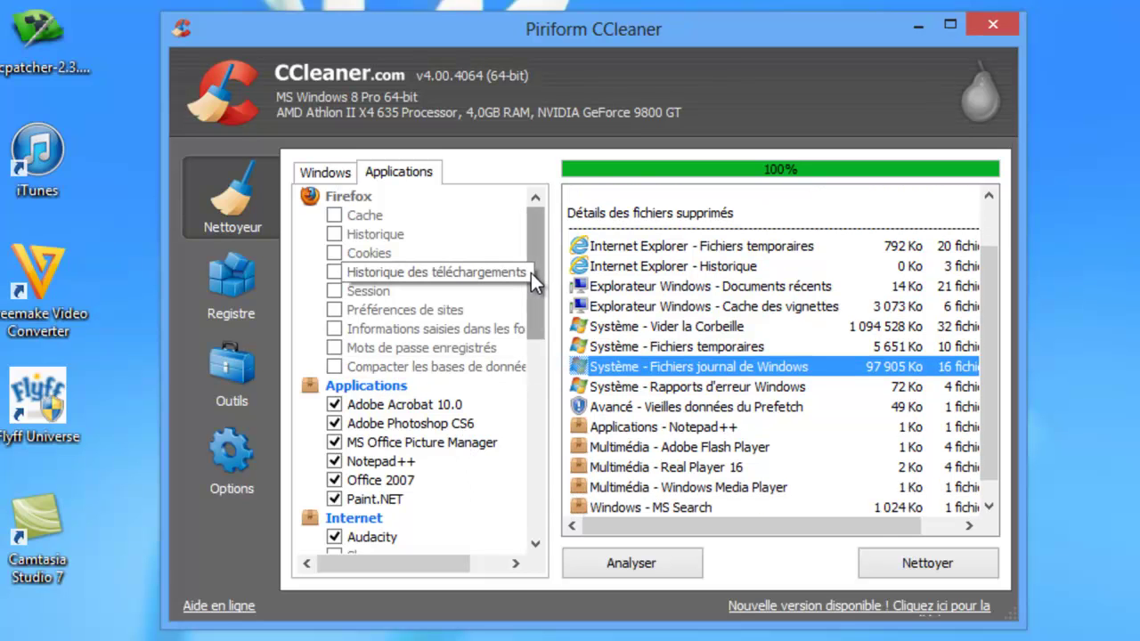
pyautogui.moveTo(530, 273); pyautogui.dragTo(506, 347)
pyautogui.moveTo(535, 305); pyautogui.dragTo(509, 452)
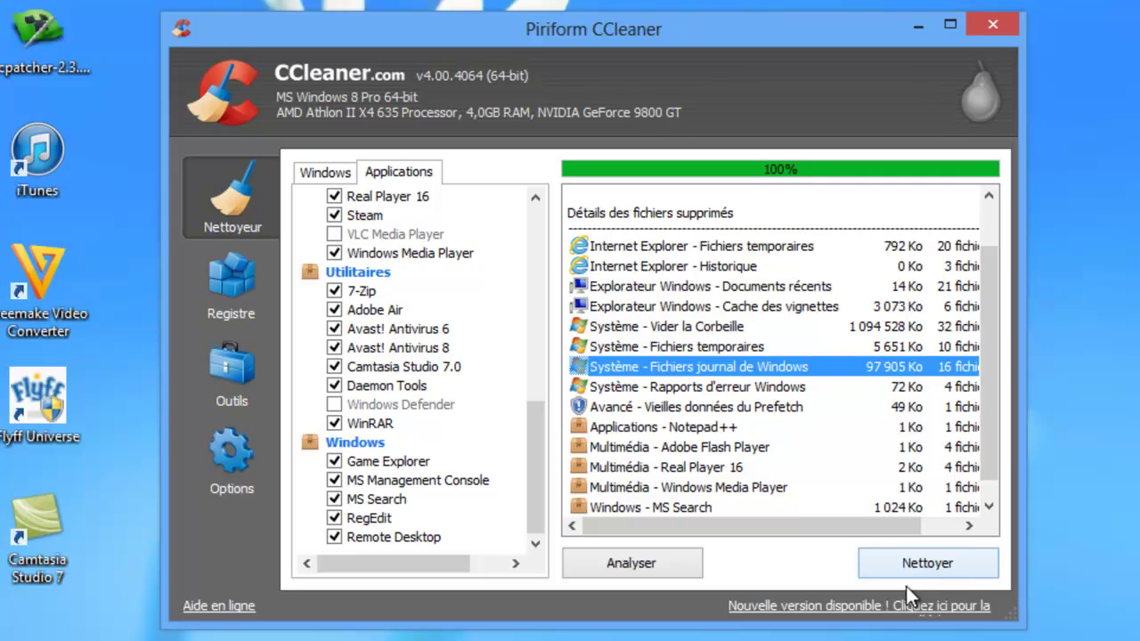
pyautogui.click(926, 572)
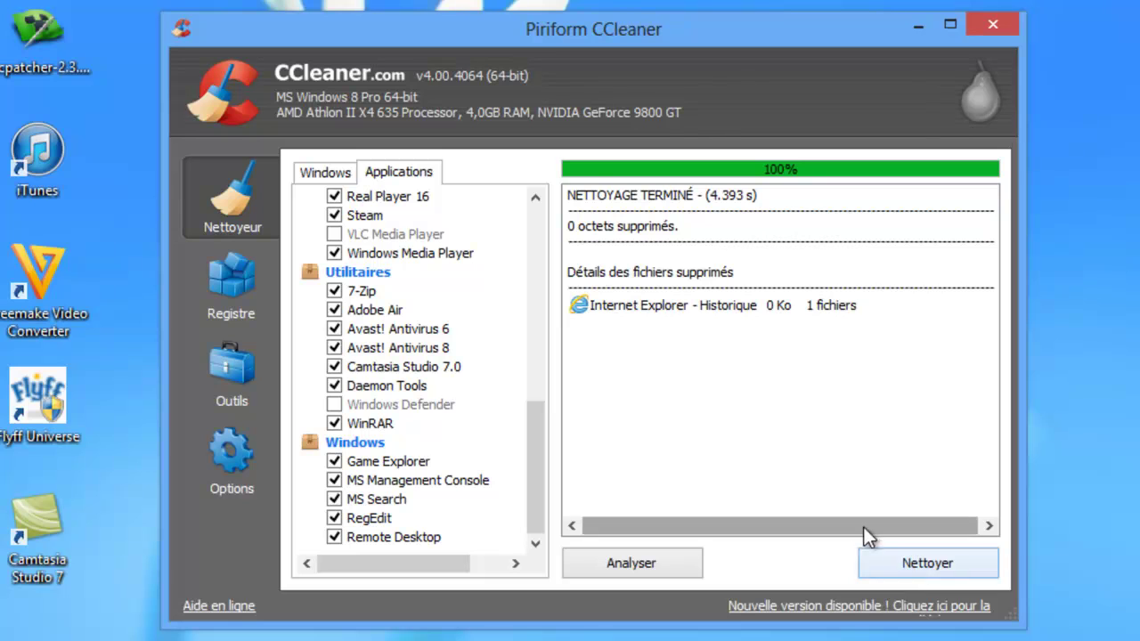
# Step: Scan the registry for errors with all Nettoyeur du Registre categories ticked
pyautogui.click(234, 288)
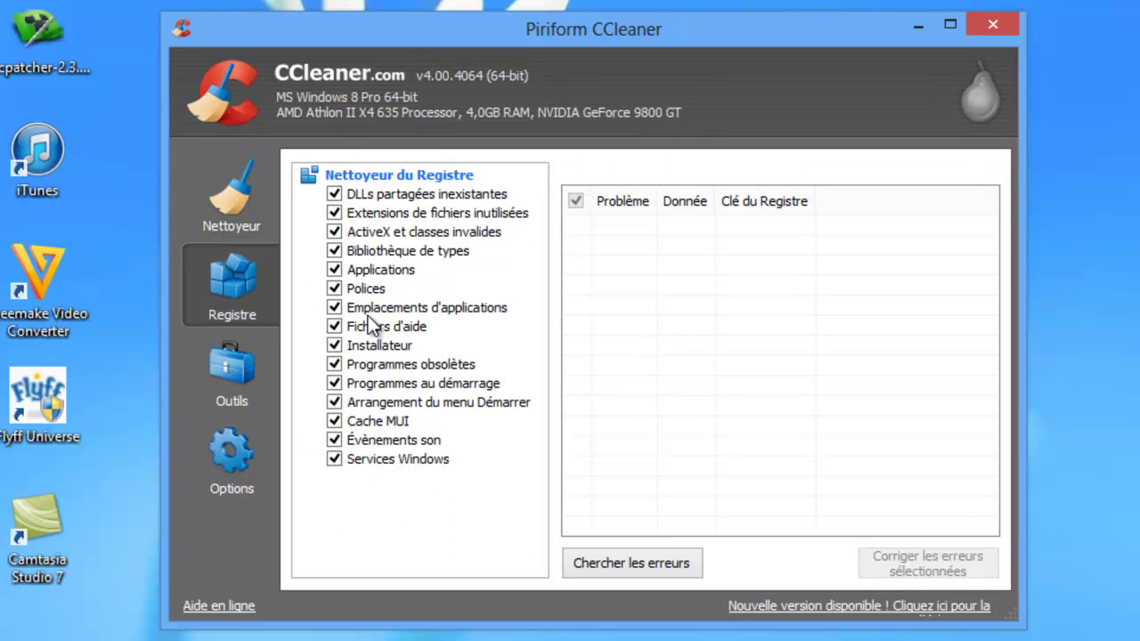
pyautogui.click(674, 565)
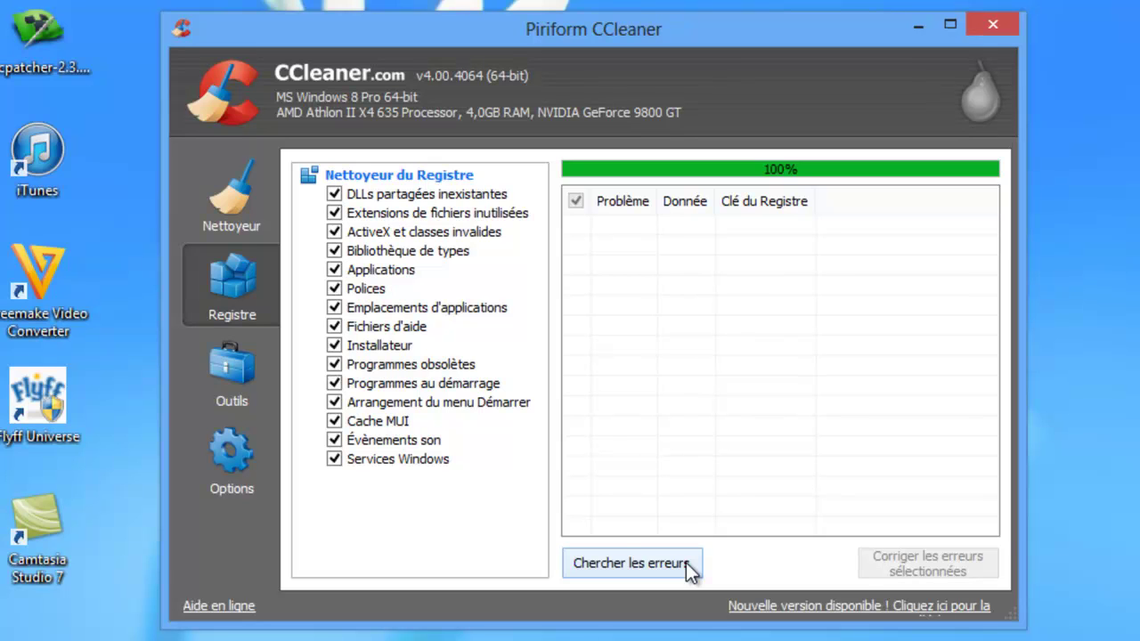
pyautogui.click(685, 563)
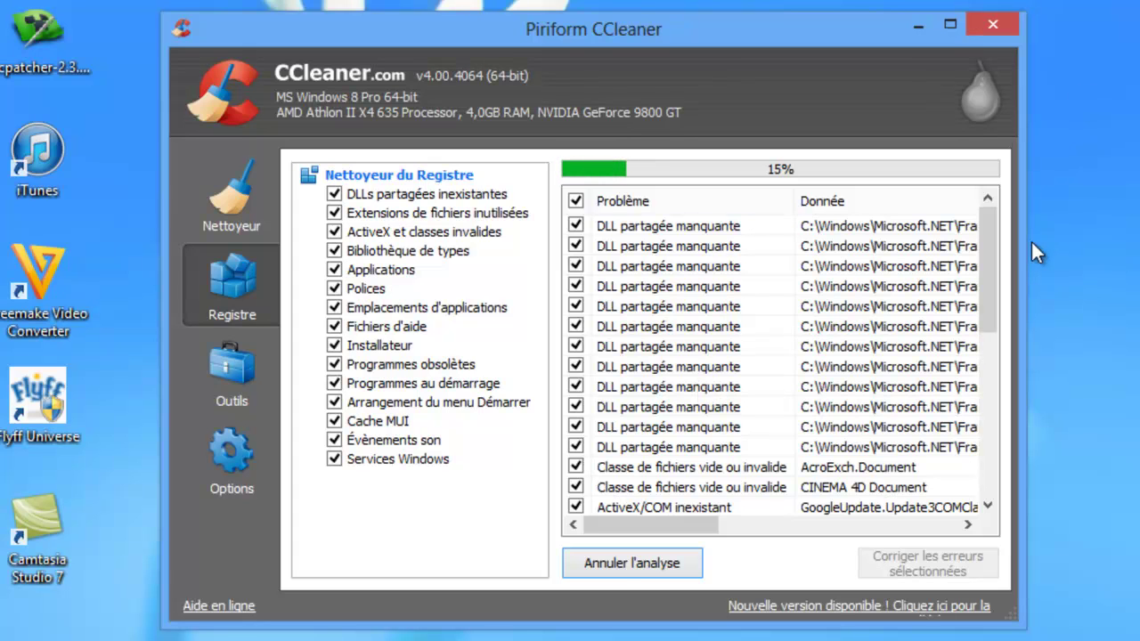
pyautogui.moveTo(988, 251); pyautogui.dragTo(962, 178)
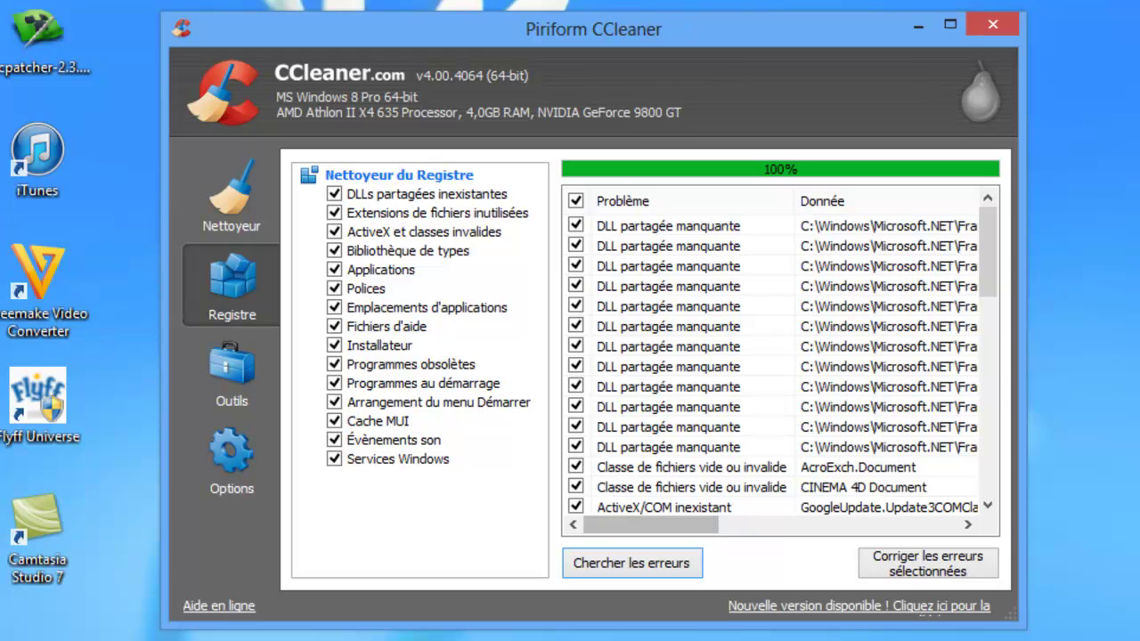
pyautogui.press('F9')
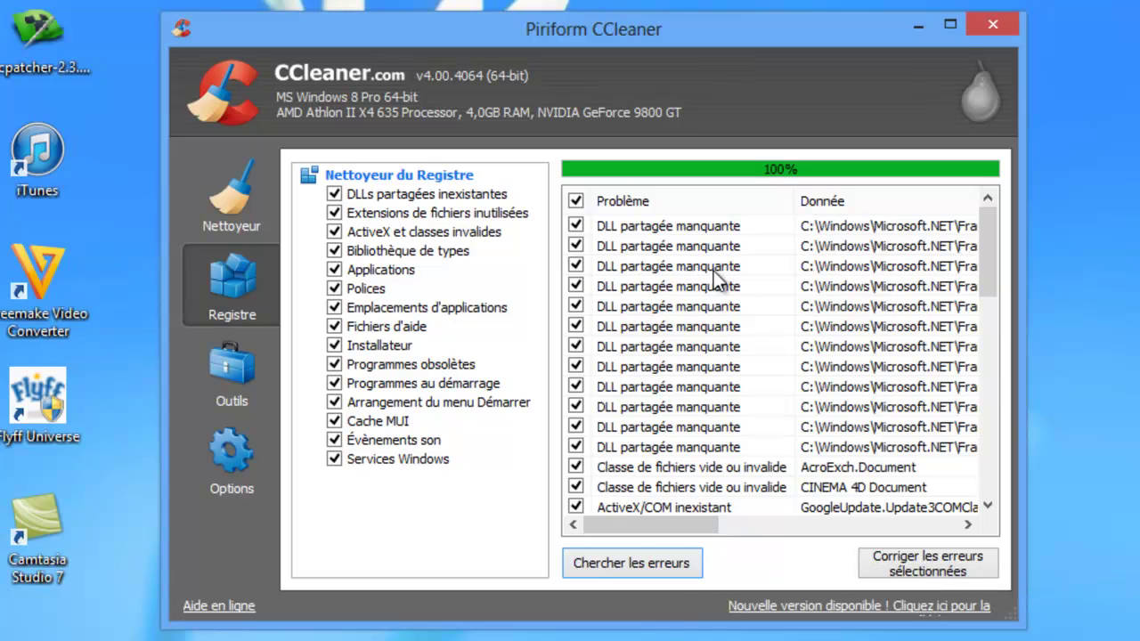
# Step: Examine the list of detected registry problems and their data, dismissing the backup question without fixing anything
pyautogui.scroll(-3, 720, 347)
pyautogui.scroll(-3, 768, 322)
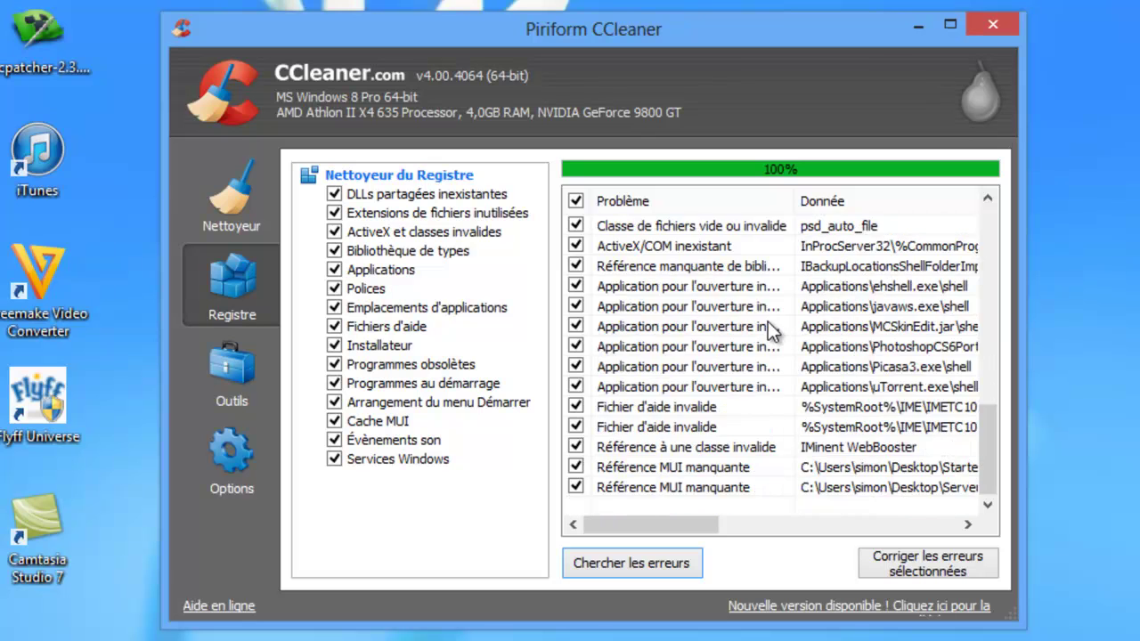
pyautogui.scroll(10, 771, 294)
pyautogui.click(890, 567)
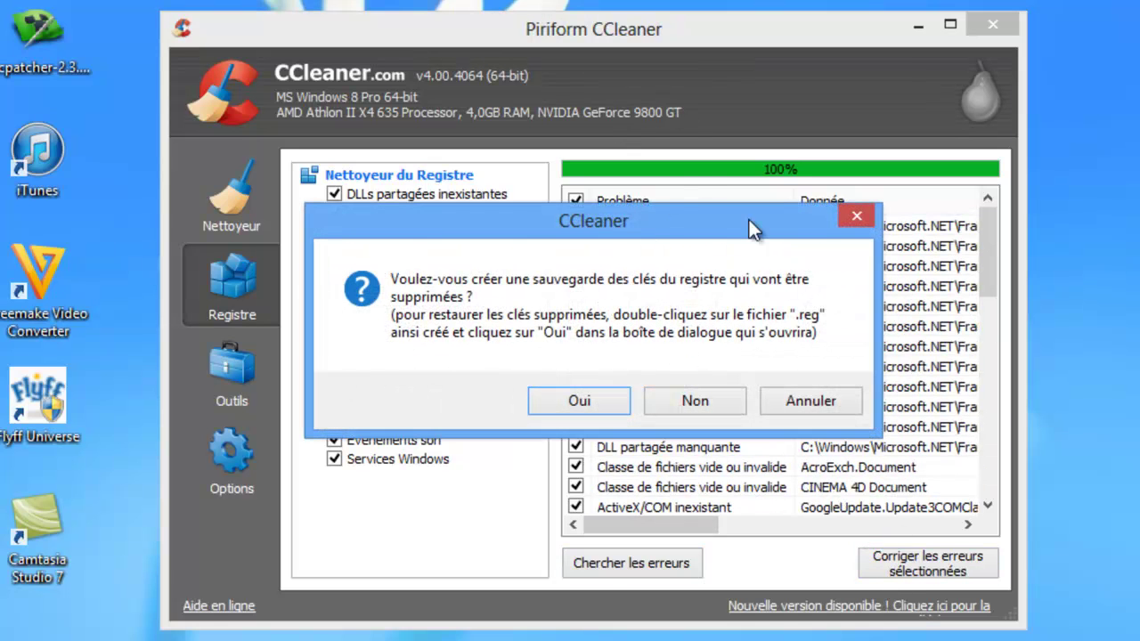
pyautogui.click(839, 214)
pyautogui.scroll(-6, 623, 294)
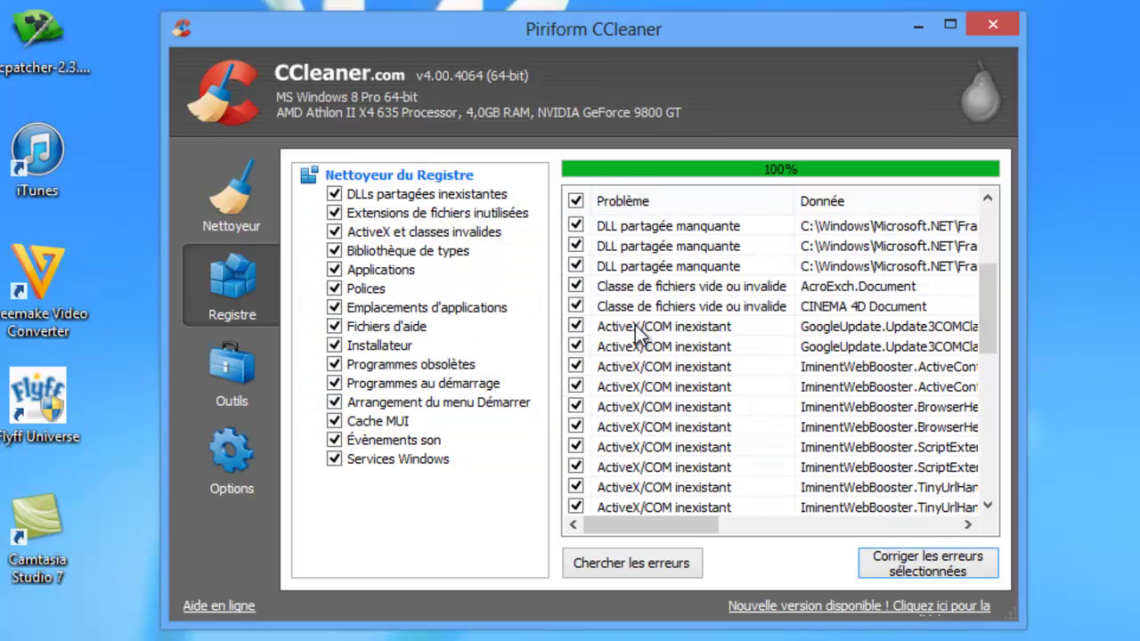
pyautogui.scroll(-3, 615, 312)
pyautogui.scroll(2, 802, 431)
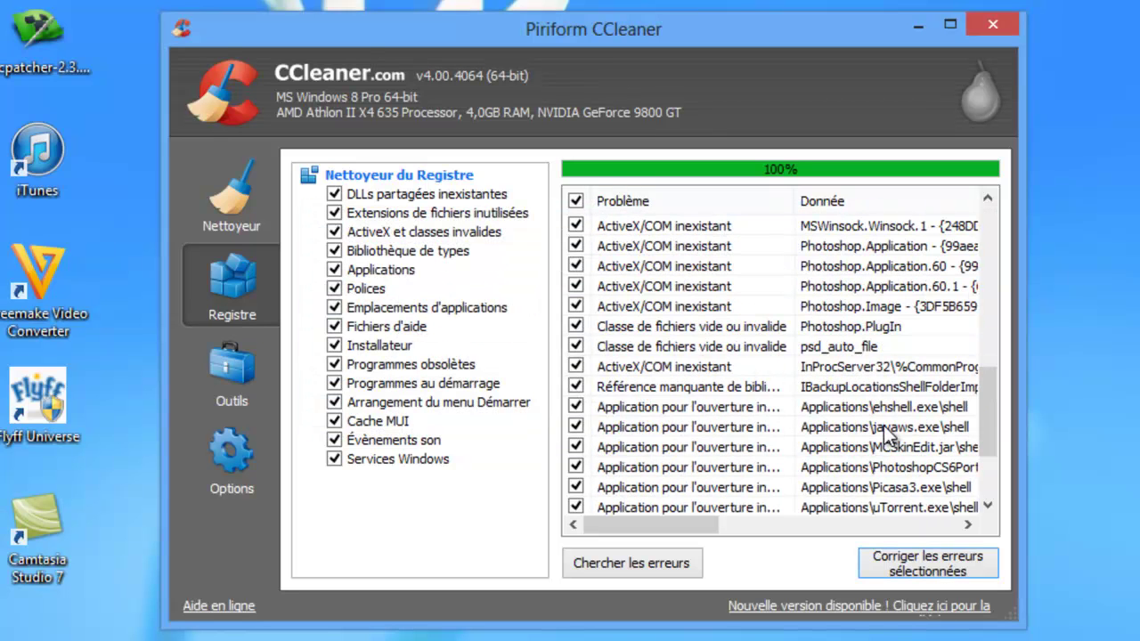
# Step: Fix all selected registry errors without creating a backup of the registry keys
pyautogui.click(966, 567)
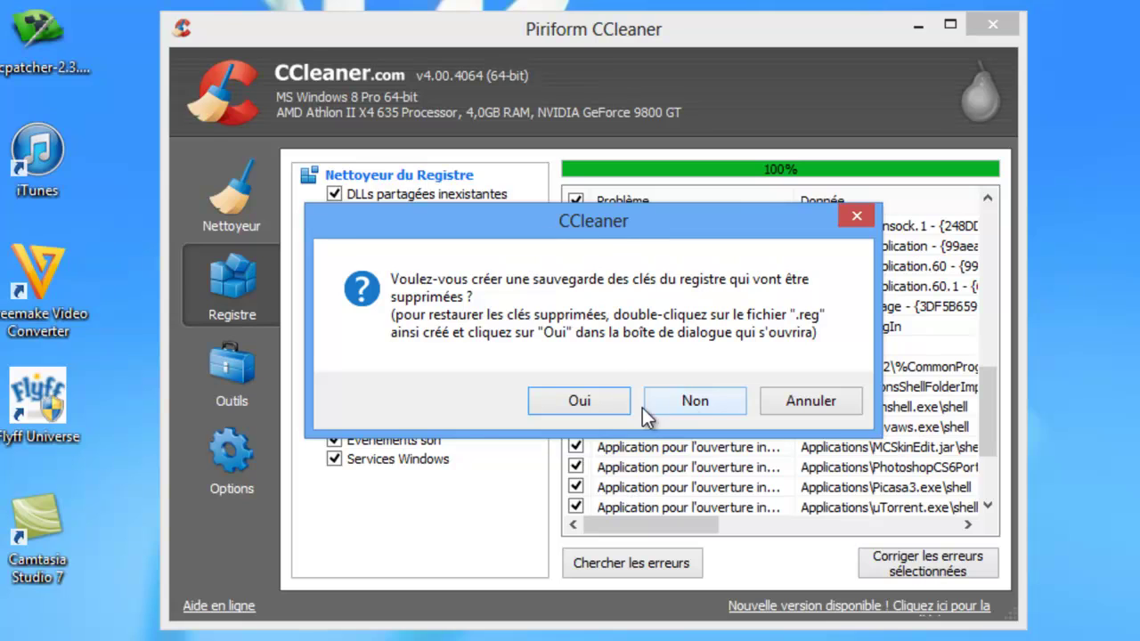
pyautogui.click(719, 415)
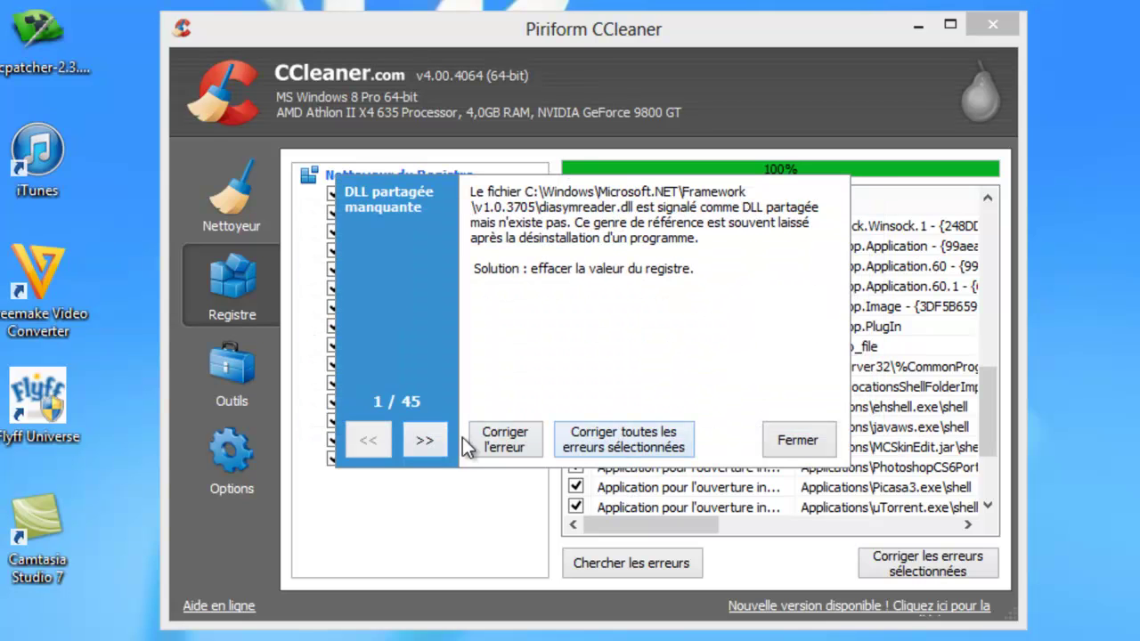
pyautogui.click(639, 442)
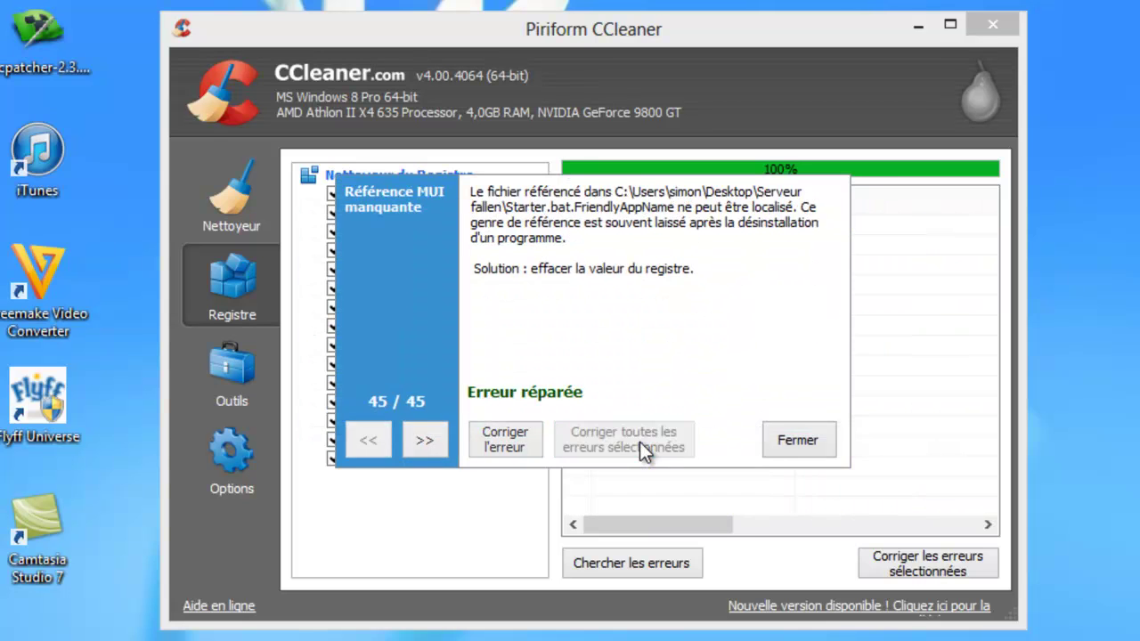
# Step: Close the registry repair dialog and review the full list of installed programs among the Outils for uninstalling
pyautogui.click(797, 440)
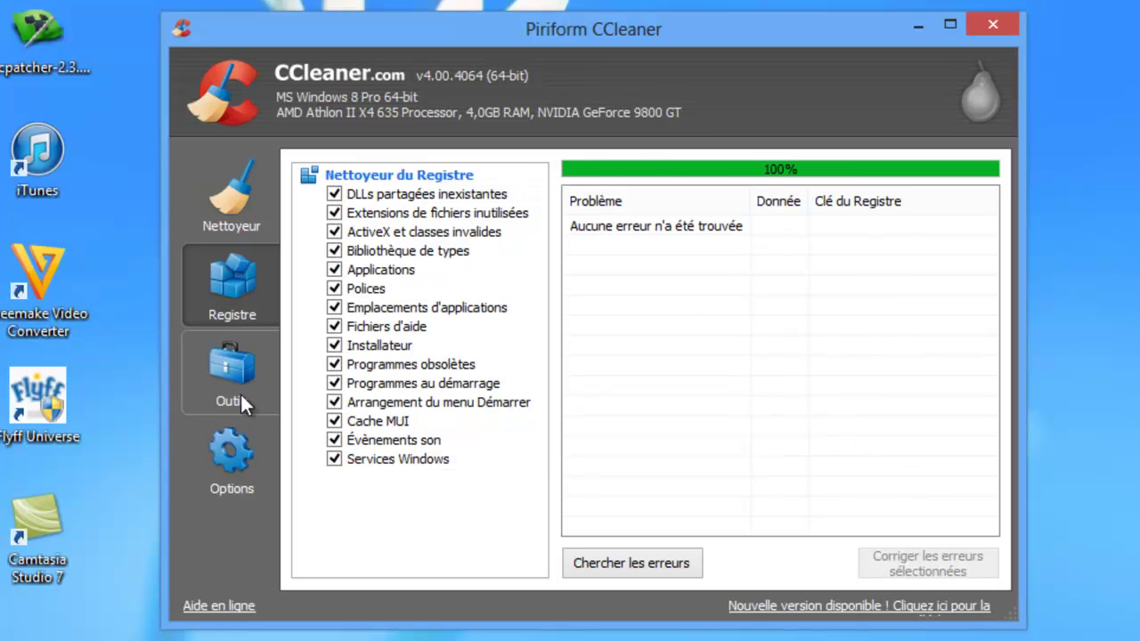
pyautogui.click(226, 365)
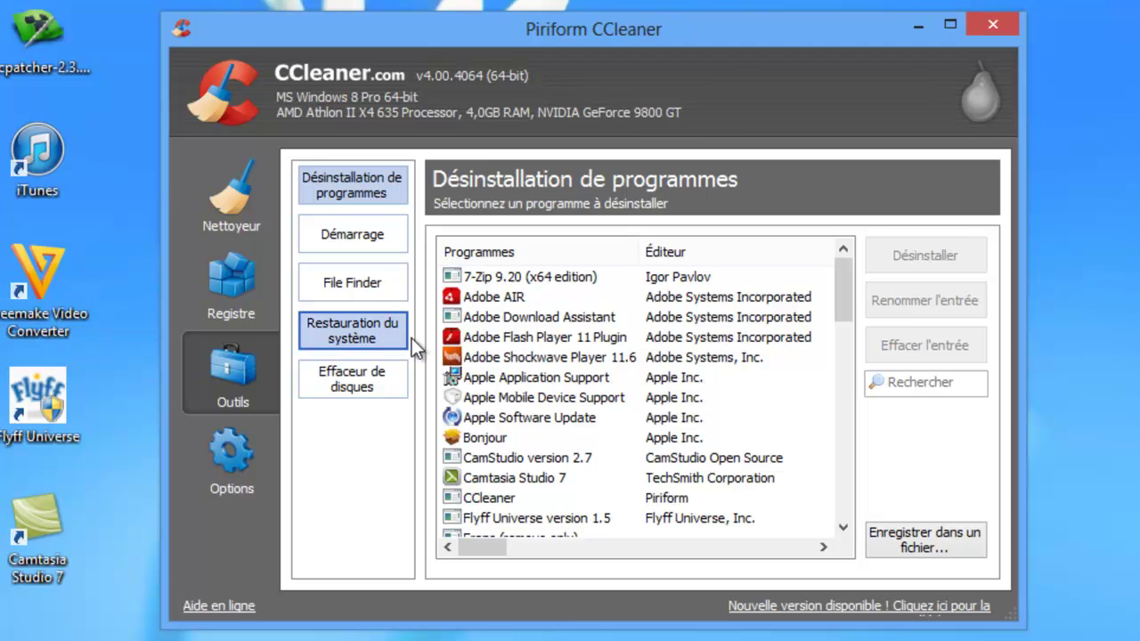
pyautogui.scroll(-4, 764, 378)
pyautogui.scroll(4, 699, 449)
pyautogui.scroll(-18, 690, 457)
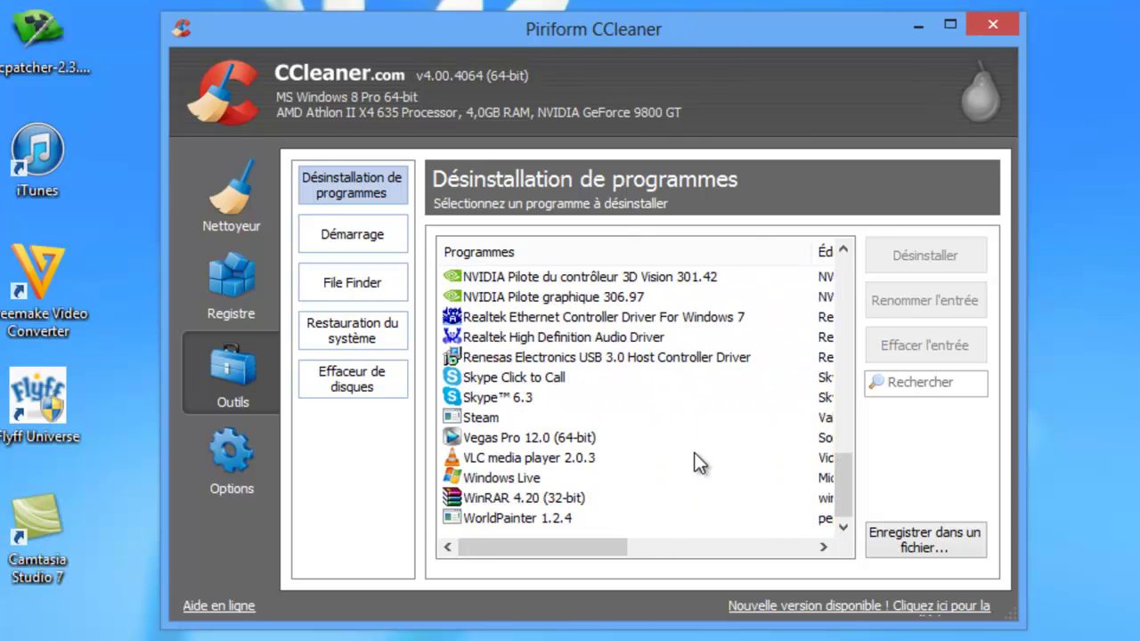
pyautogui.scroll(15, 694, 452)
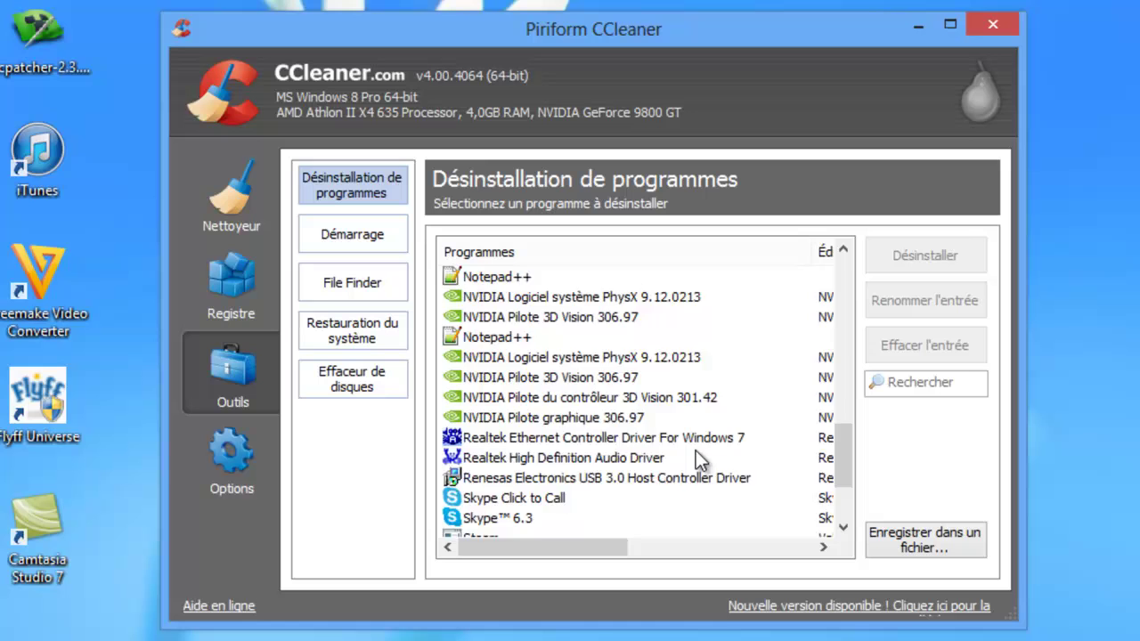
# Step: Look through the Démarrage, File Finder and Restauration du système tools, examine the individual restore points, and close CCleaner
pyautogui.click(379, 238)
pyautogui.click(347, 292)
pyautogui.click(362, 338)
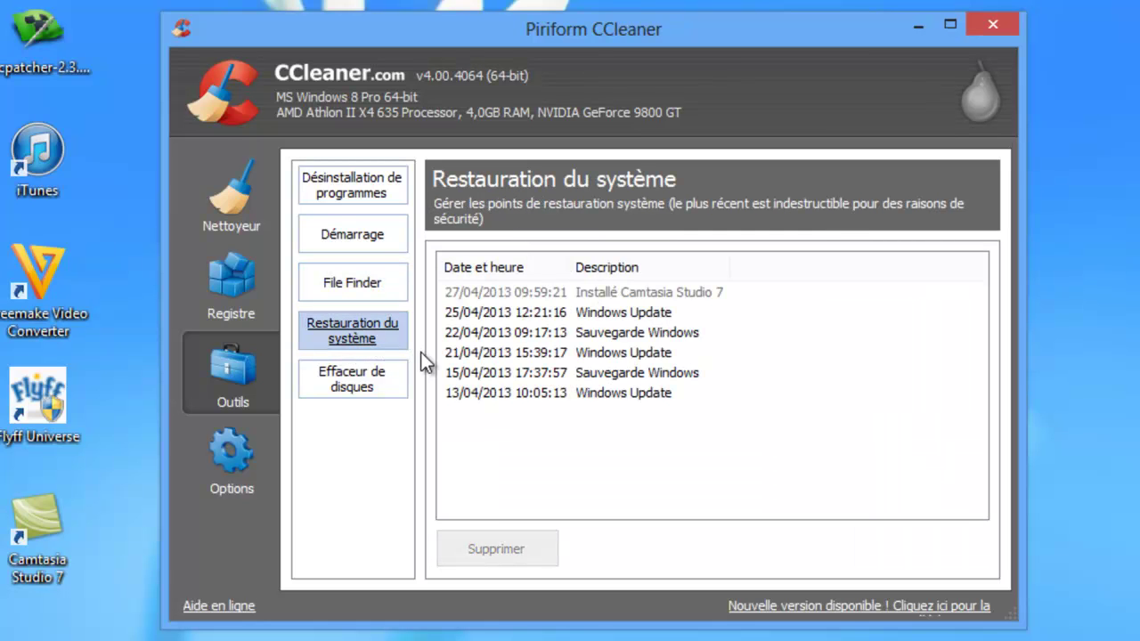
pyautogui.click(583, 332)
pyautogui.click(622, 294)
pyautogui.click(617, 311)
pyautogui.click(646, 372)
pyautogui.click(686, 393)
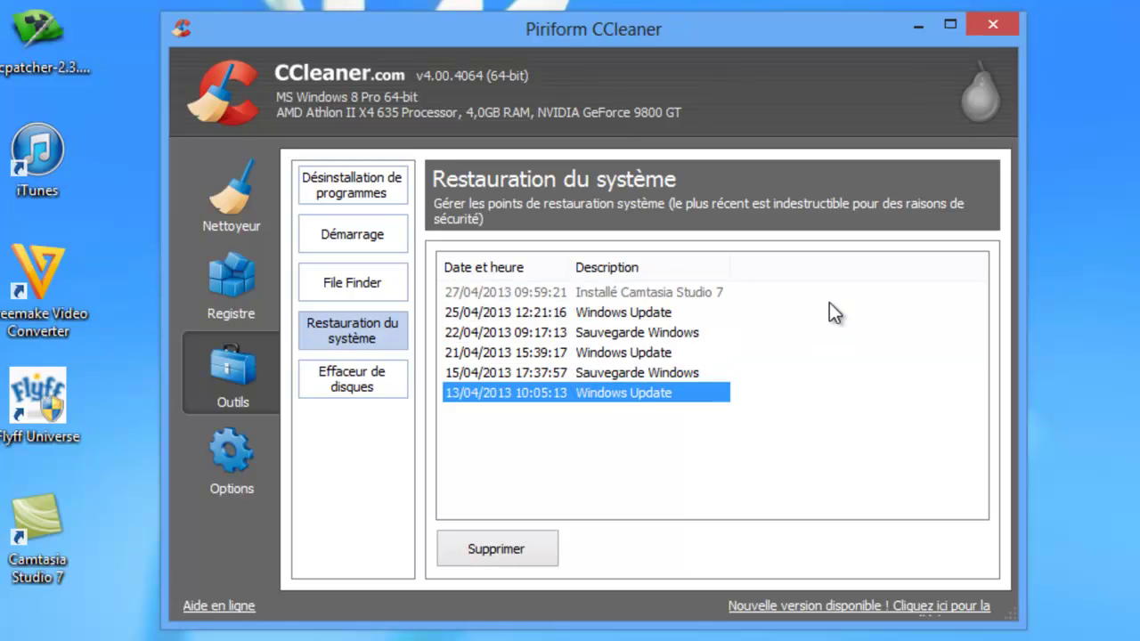
pyautogui.click(1003, 18)
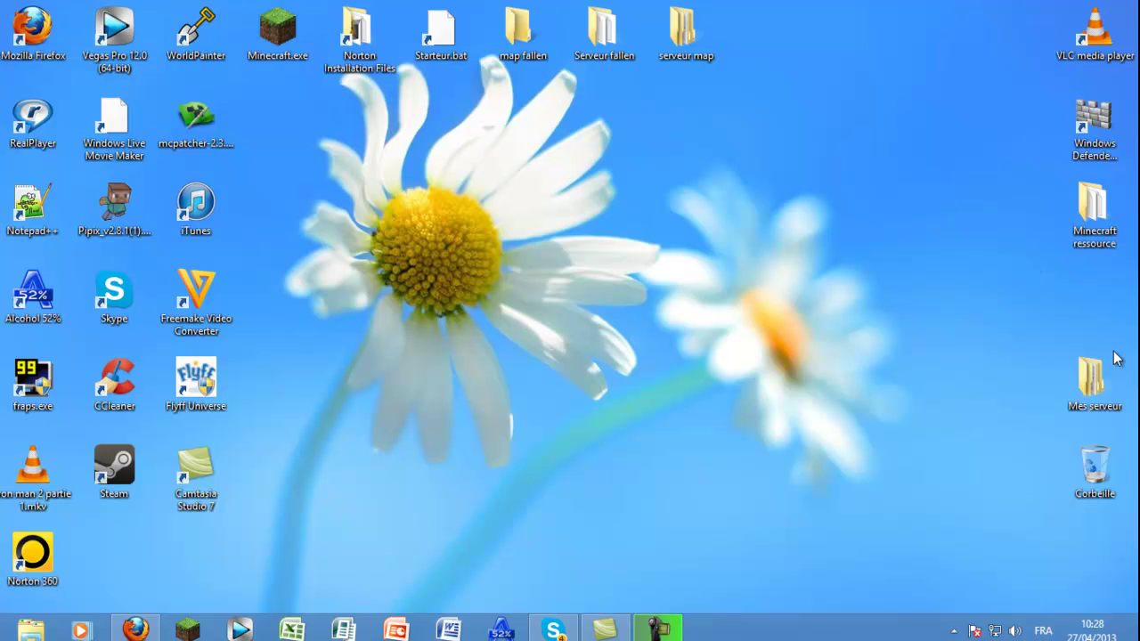
# Step: Search the Windows settings for "defra", open Défragmenter et optimiser vos lecteurs, and analyse drive C:
pyautogui.moveTo(1139, 640)
pyautogui.moveTo(1119, 472)
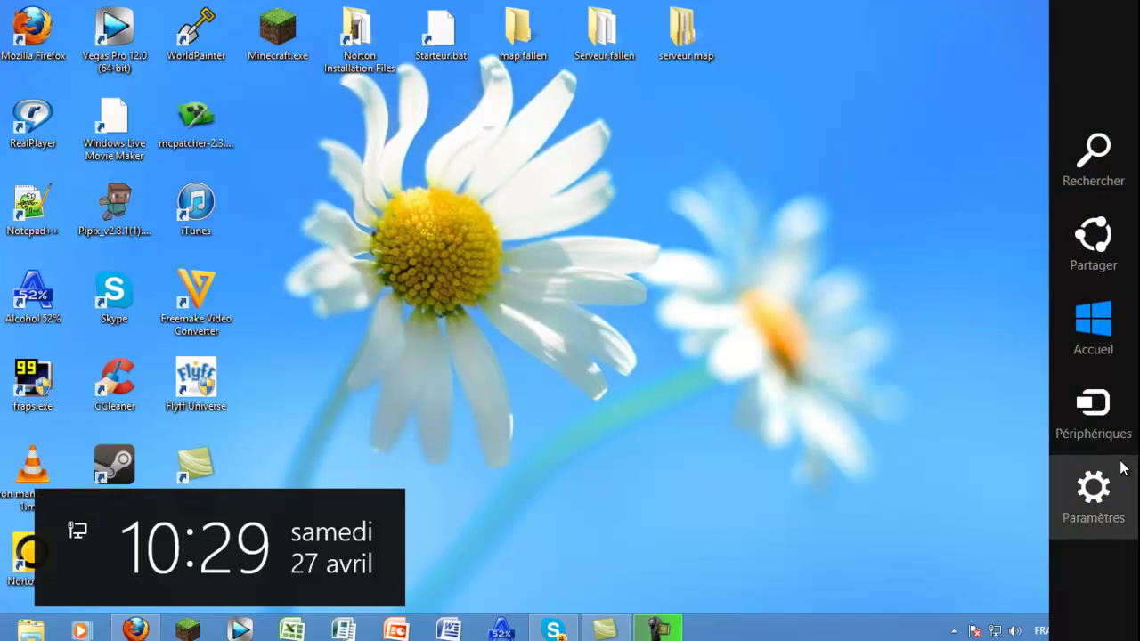
pyautogui.click(1124, 179)
pyautogui.write('defr')
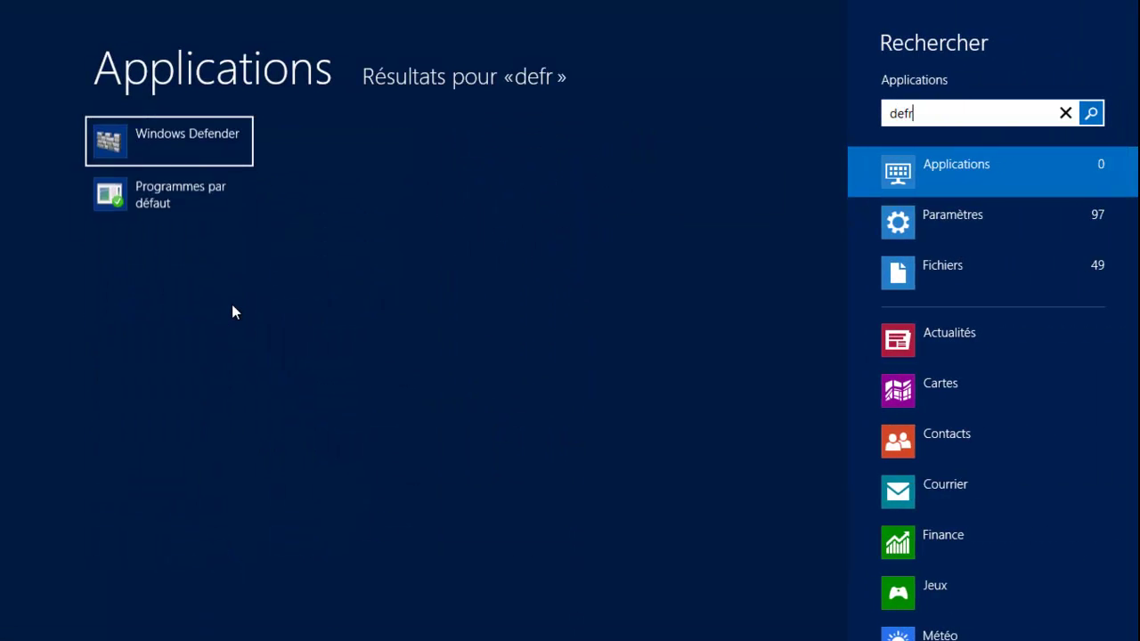
pyautogui.write('a')
pyautogui.click(1038, 216)
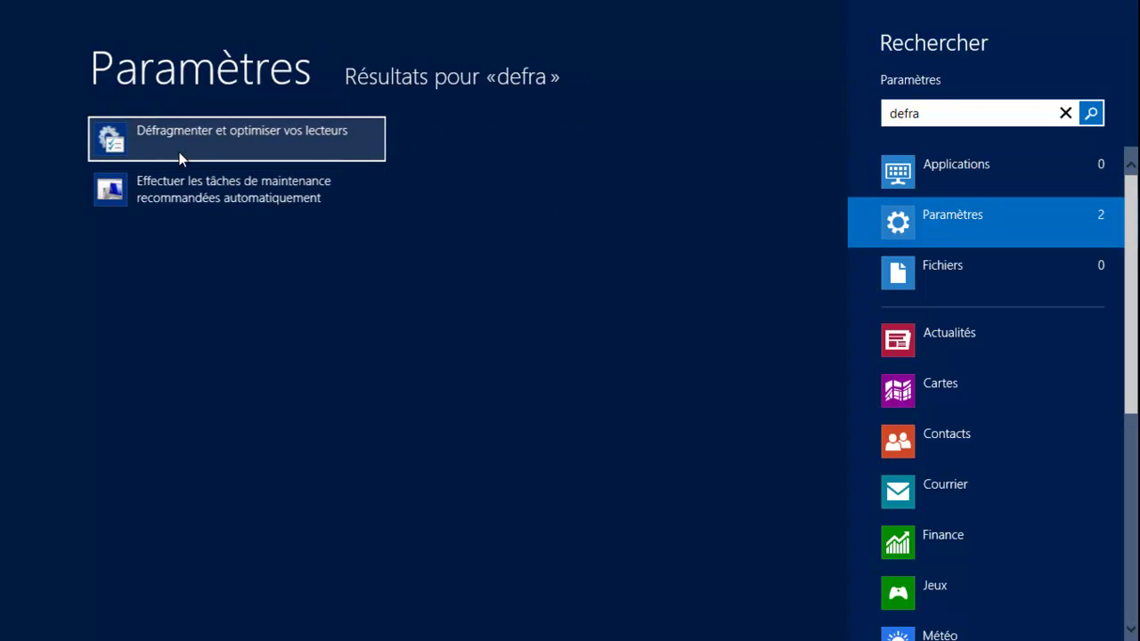
pyautogui.click(124, 135)
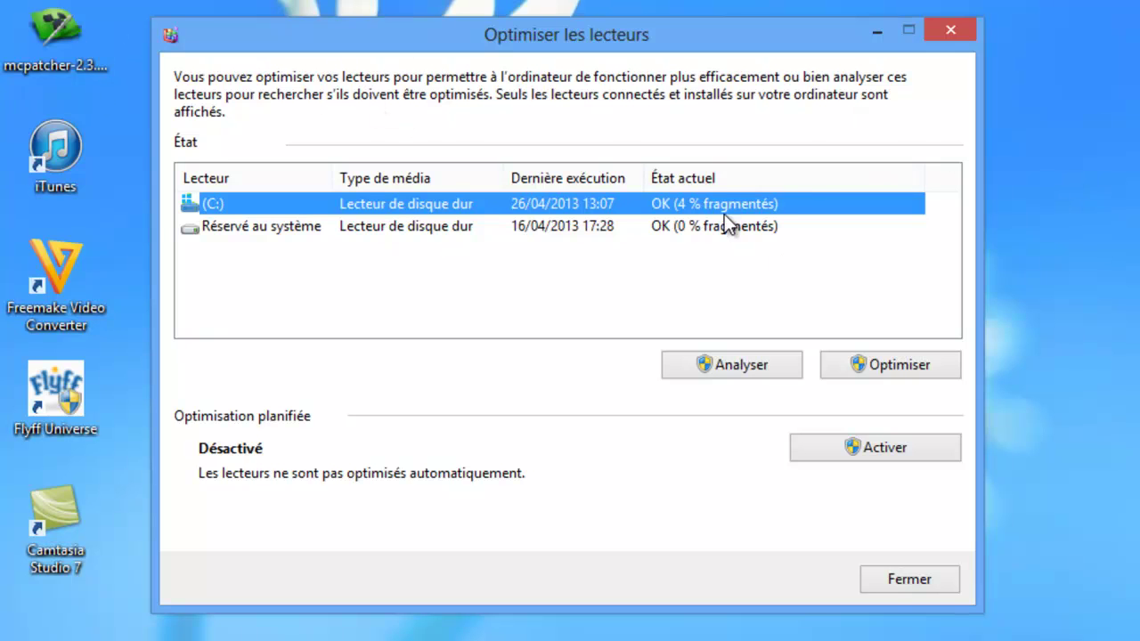
pyautogui.click(766, 364)
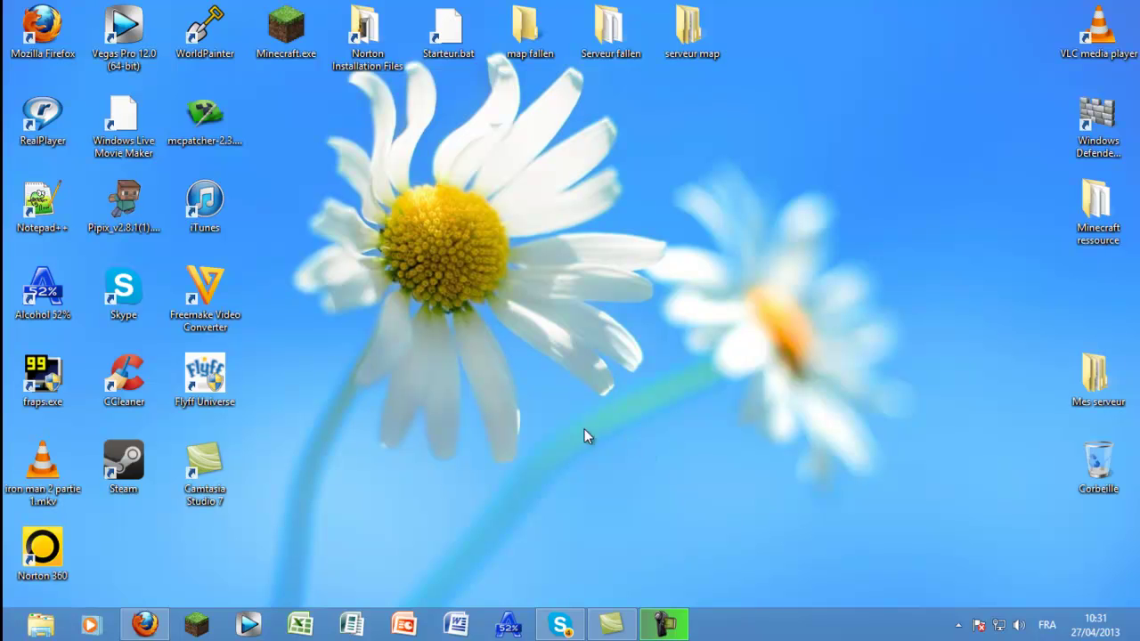
# Step: Apply the Contraste blanc élevé theme from the desktop personalisation settings and minimise the window to view the desktop
pyautogui.rightClick(627, 300)
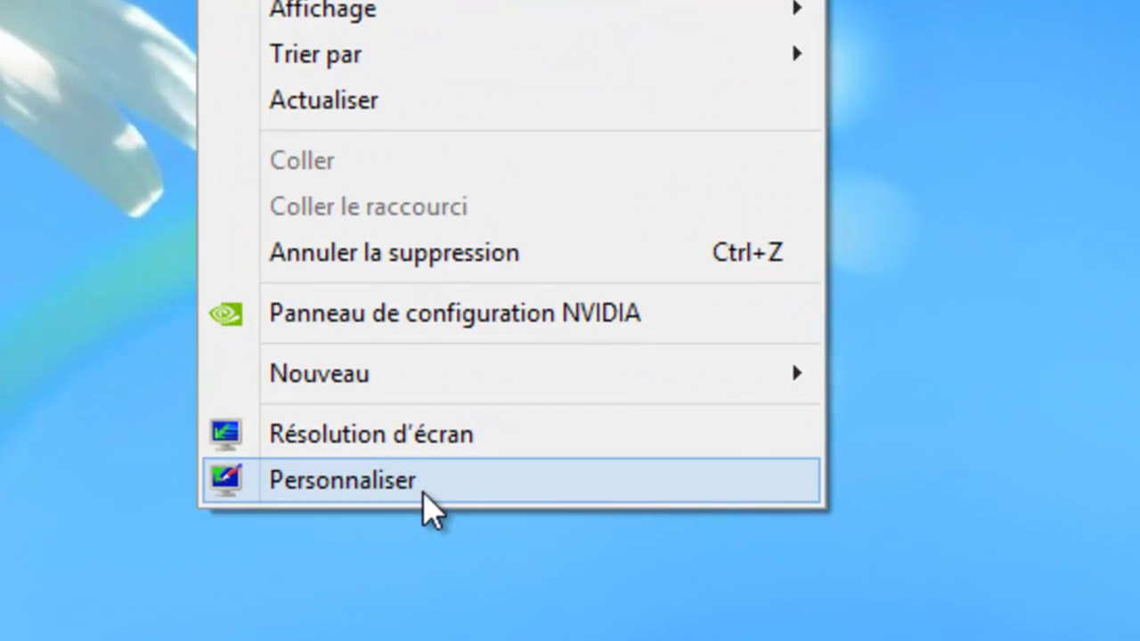
pyautogui.click(424, 492)
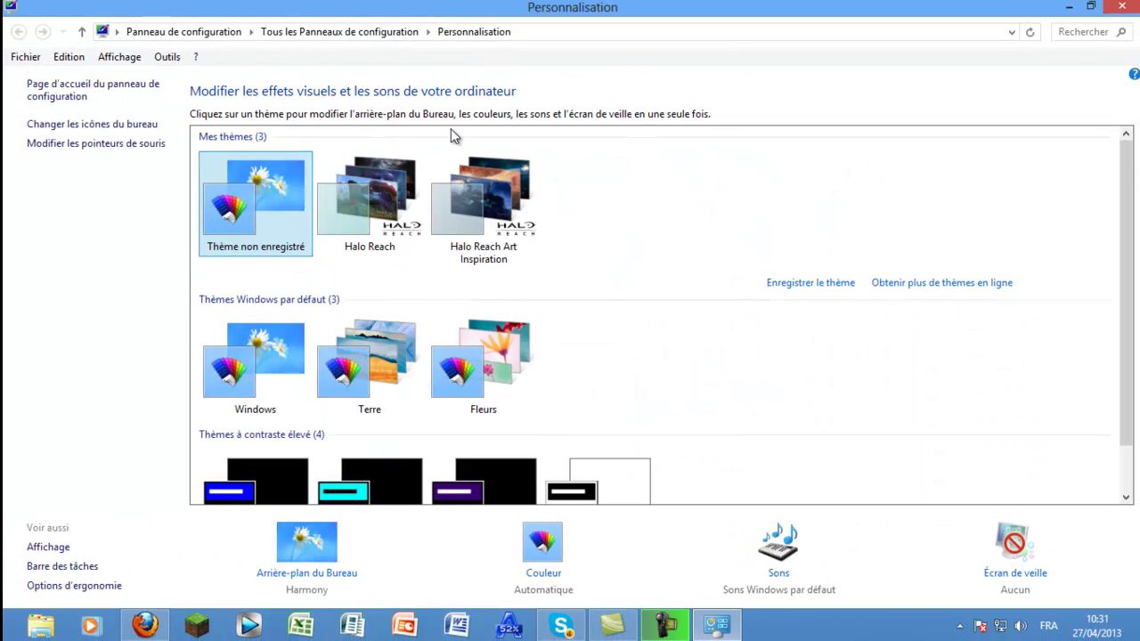
pyautogui.scroll(-2, 498, 253)
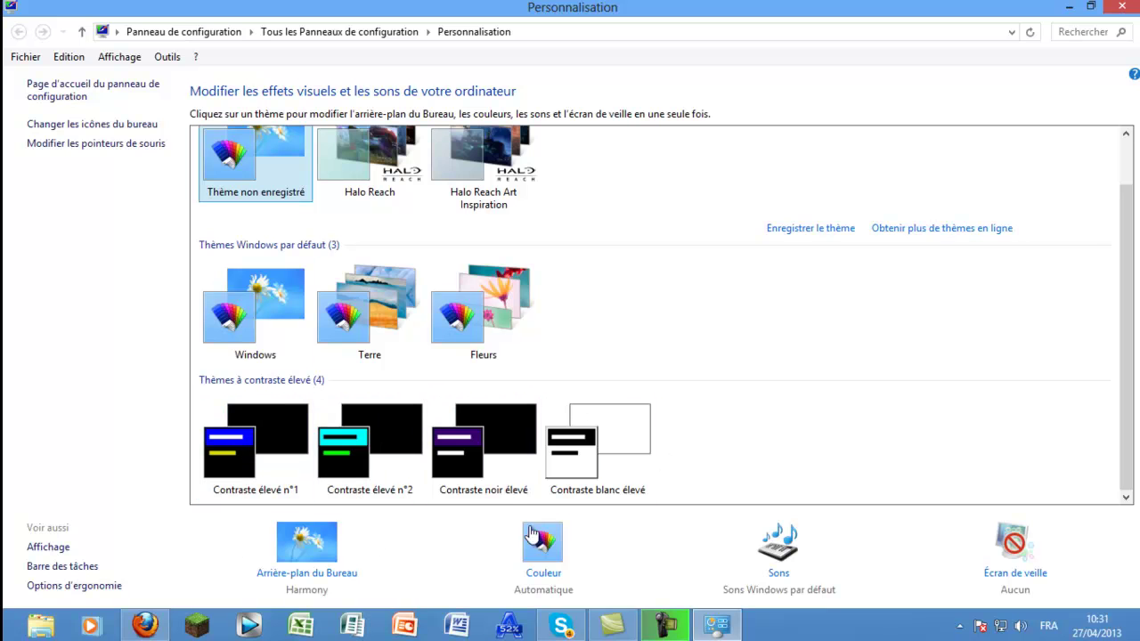
pyautogui.click(590, 490)
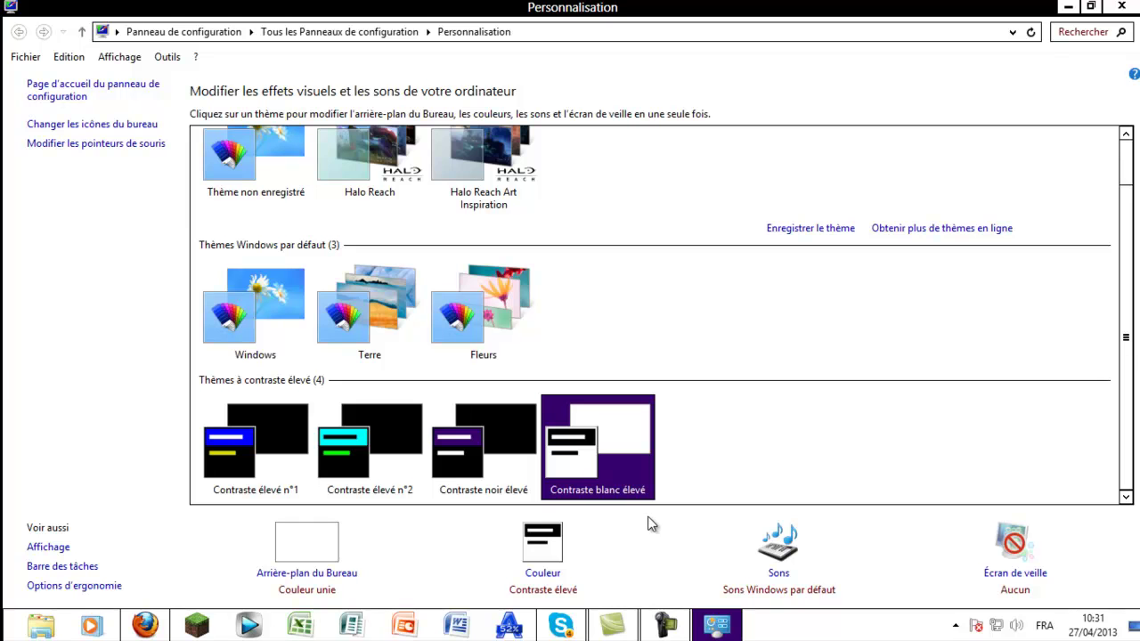
pyautogui.click(1068, 6)
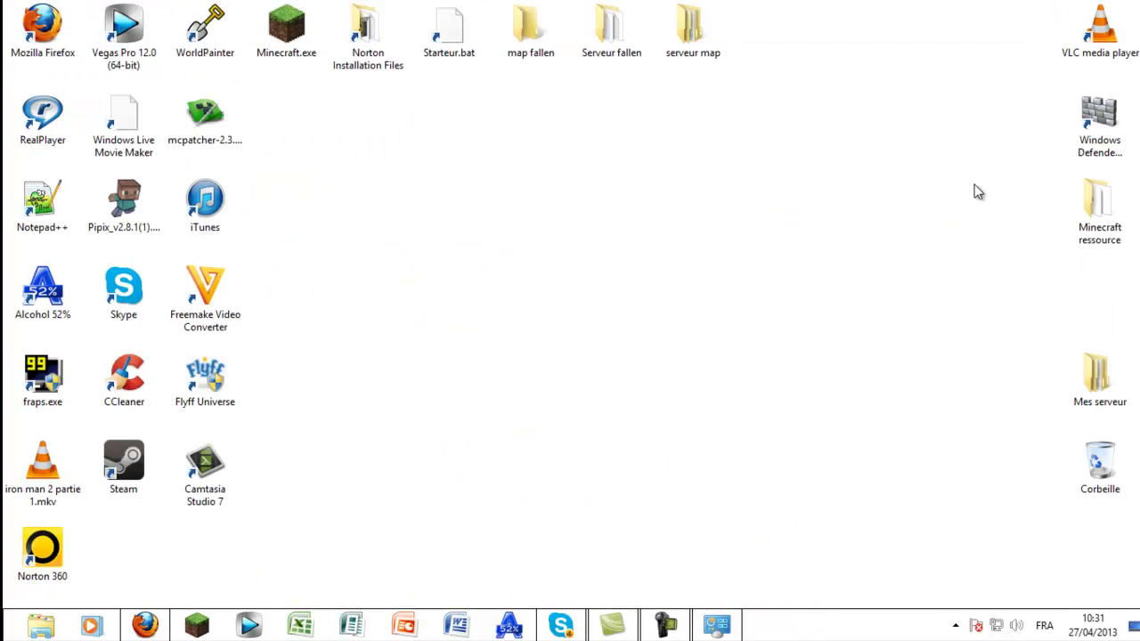
# Step: Reapply the Thème non enregistré desktop theme from Mes thèmes and minimise the Personnalisation window
pyautogui.click(718, 624)
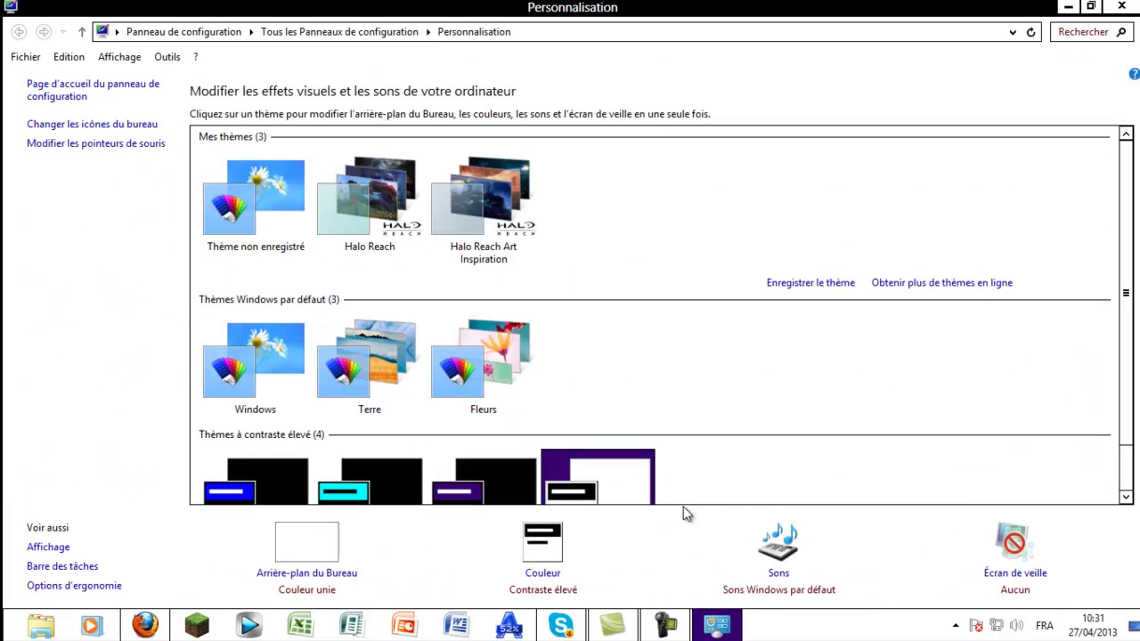
pyautogui.scroll(-1, 623, 322)
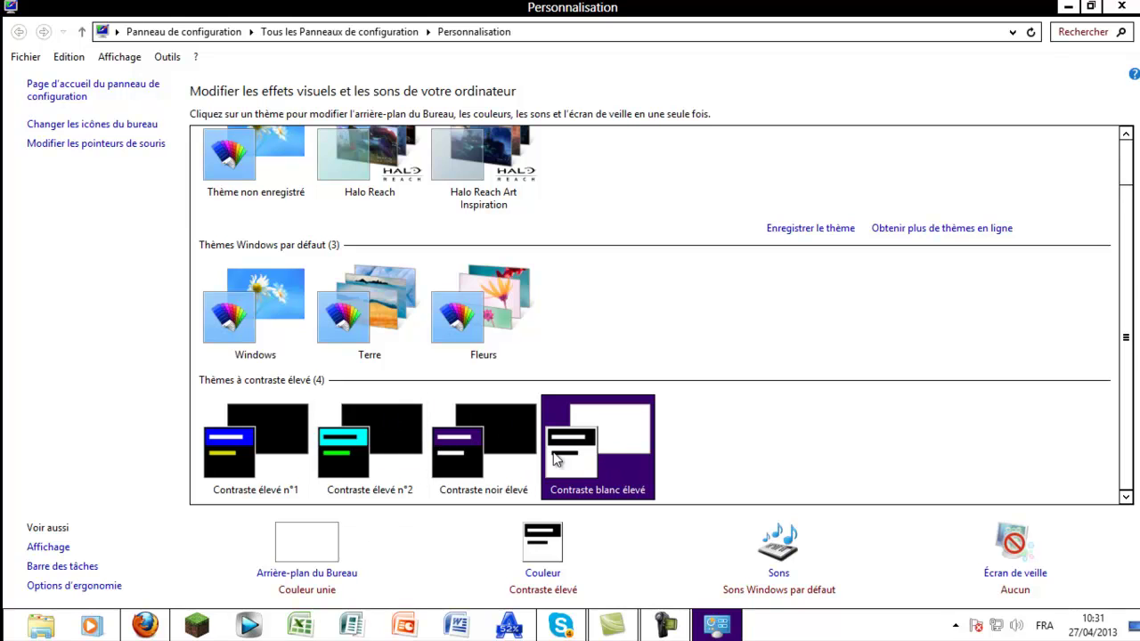
pyautogui.scroll(1, 303, 469)
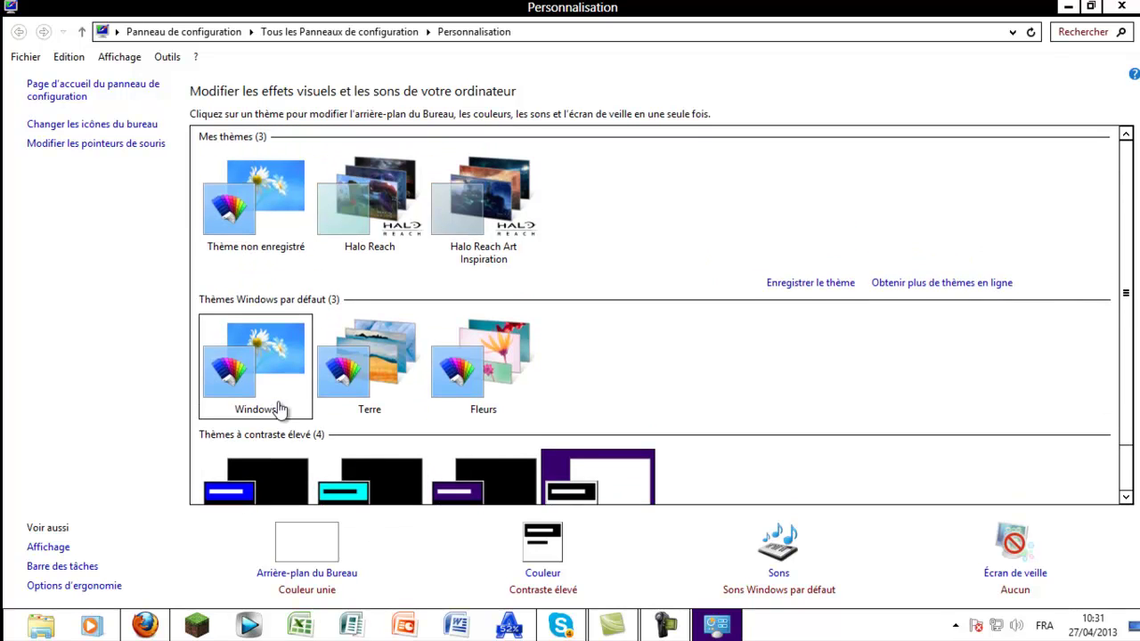
pyautogui.scroll(-1, 281, 410)
pyautogui.click(271, 197)
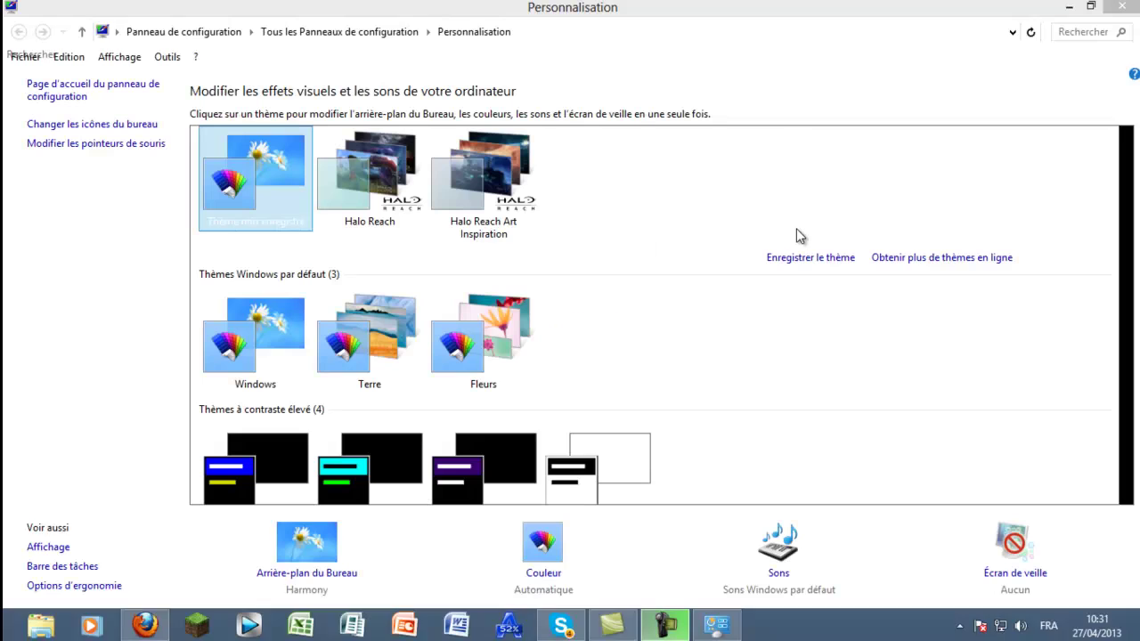
pyautogui.click(1069, 7)
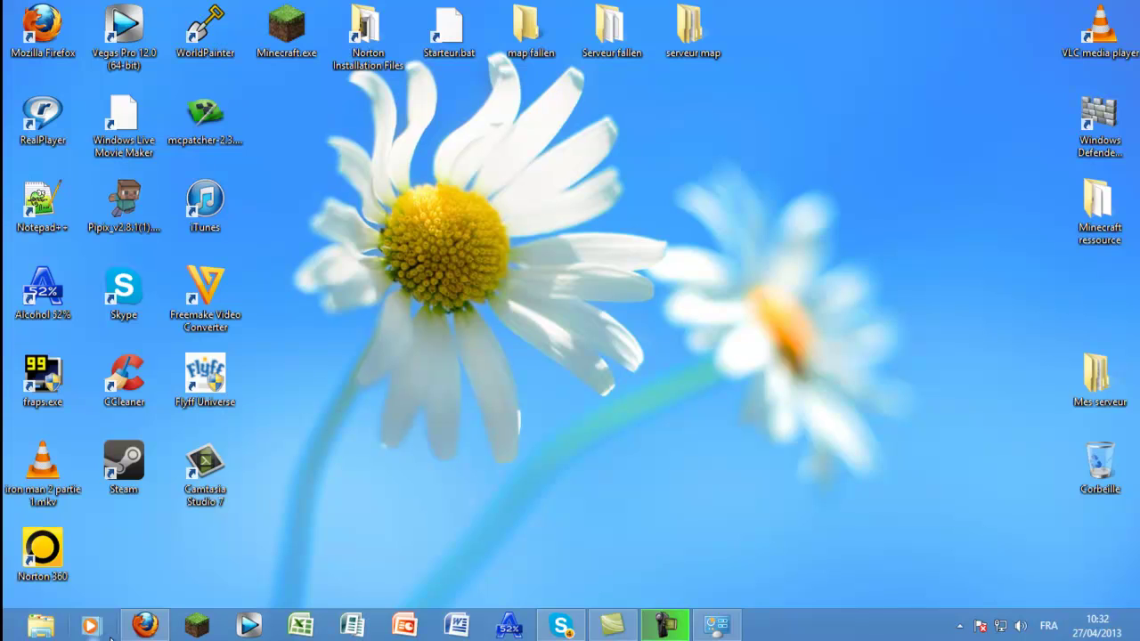
# Step: Switch to Firefox, replace the YouTube channel tab with a new one, and load the browser's home page in it
pyautogui.click(147, 628)
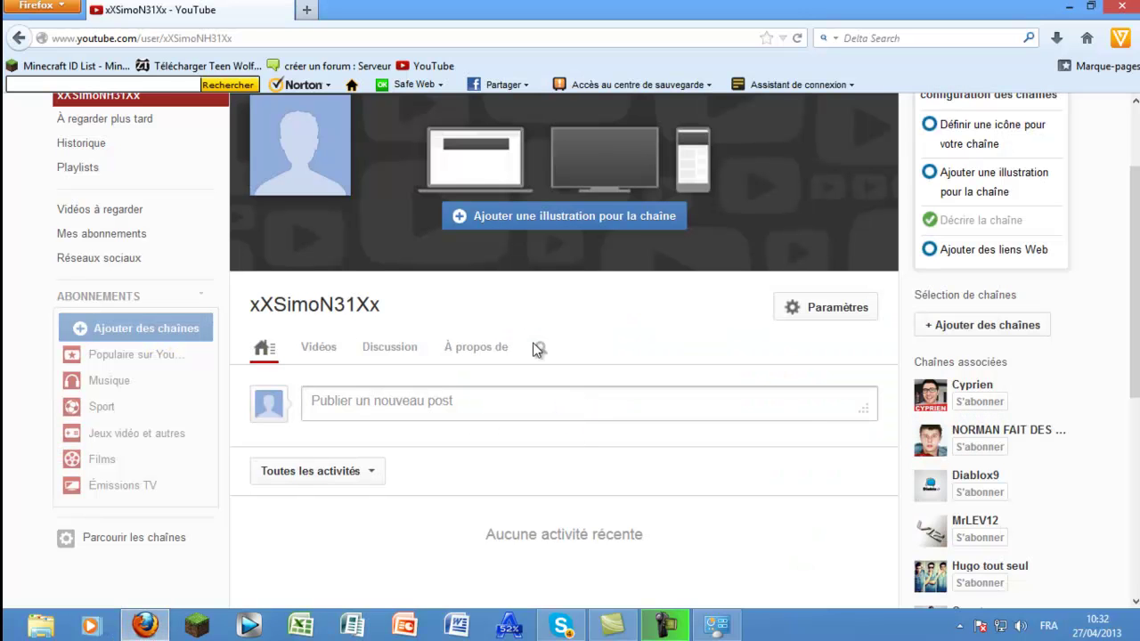
pyautogui.click(307, 10)
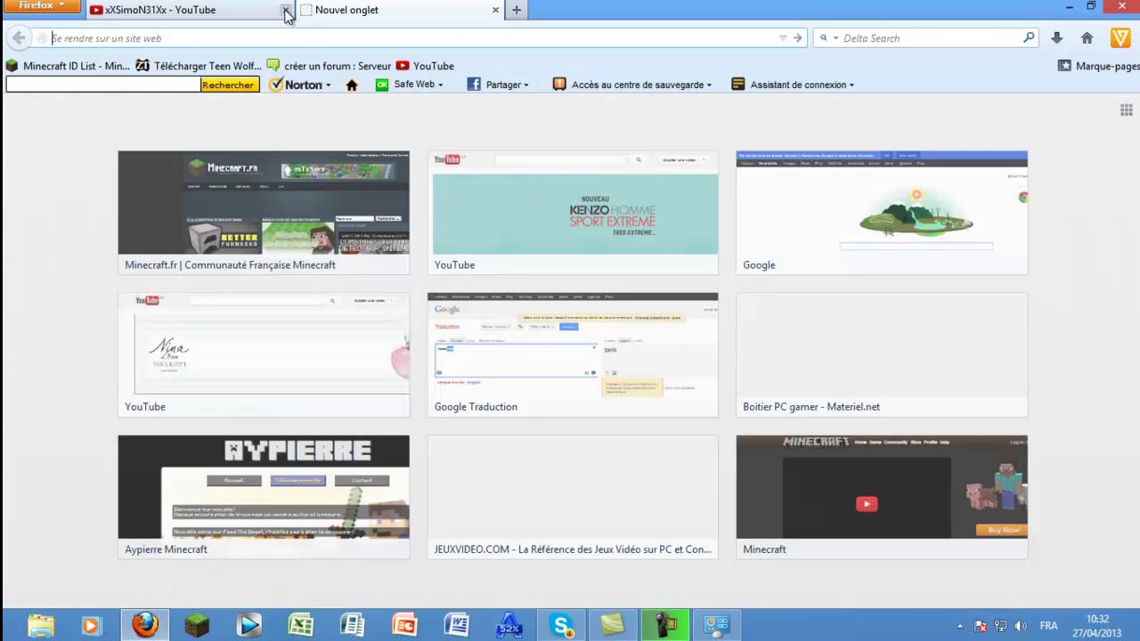
pyautogui.click(286, 10)
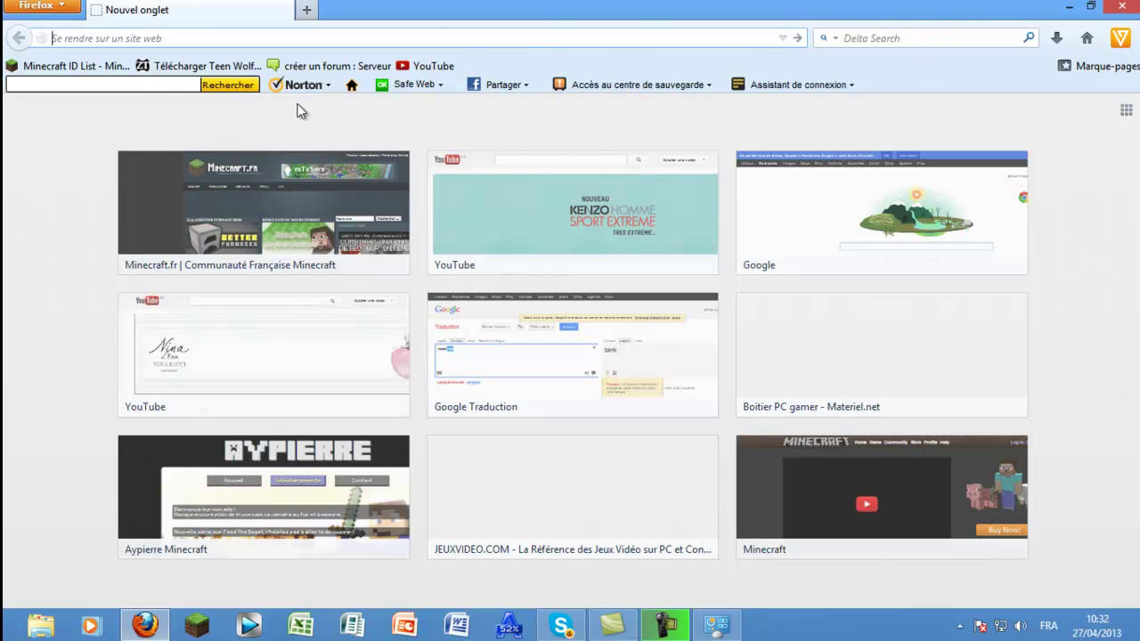
pyautogui.click(8, 139)
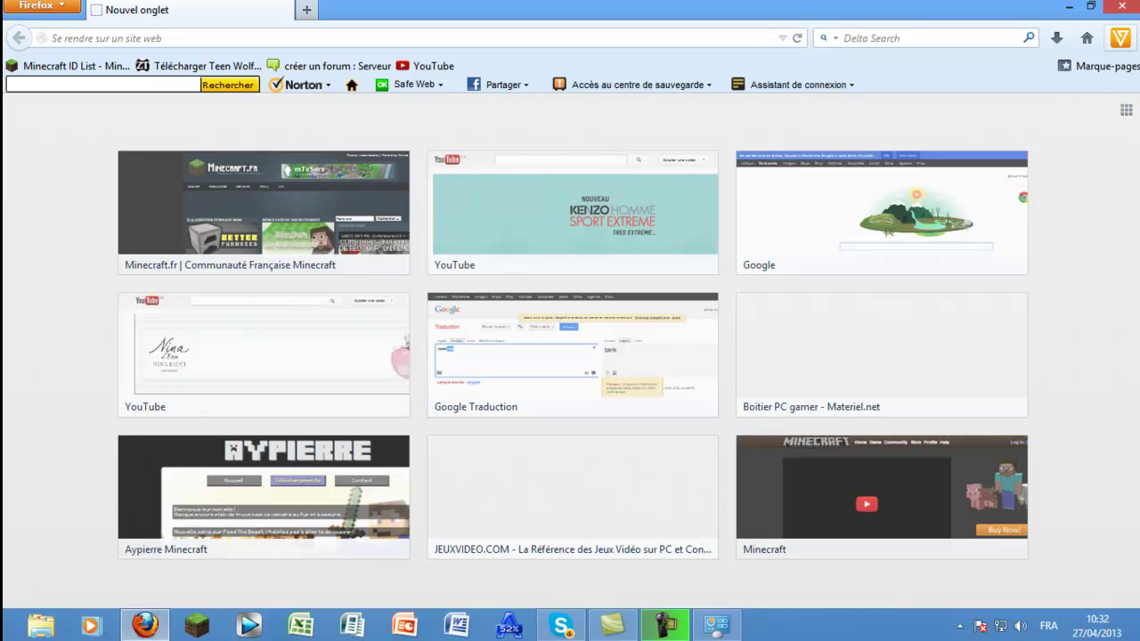
pyautogui.click(1087, 39)
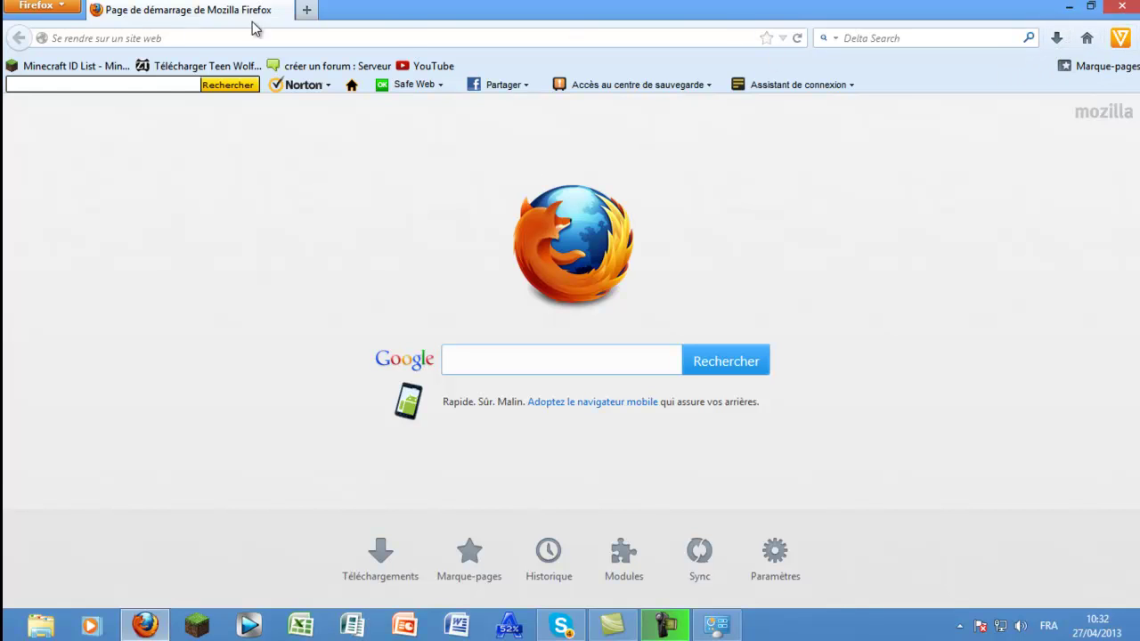
# Step: Open Firefox's add-ons manager and review the installed plugins, then the Apparence and Extensions categories
pyautogui.click(40, 7)
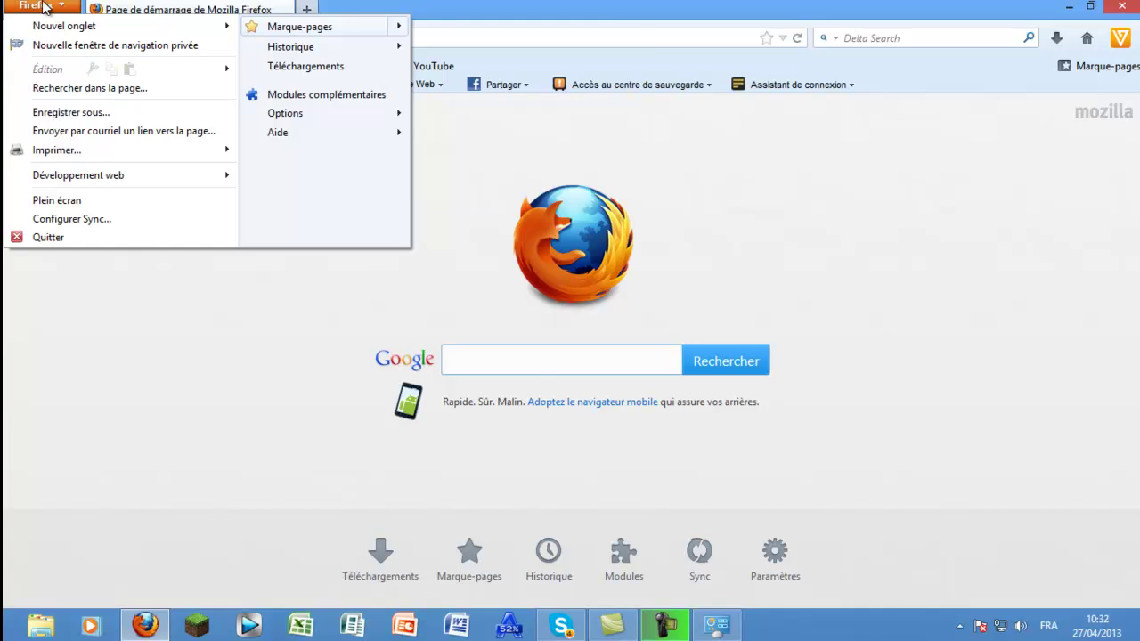
pyautogui.click(329, 98)
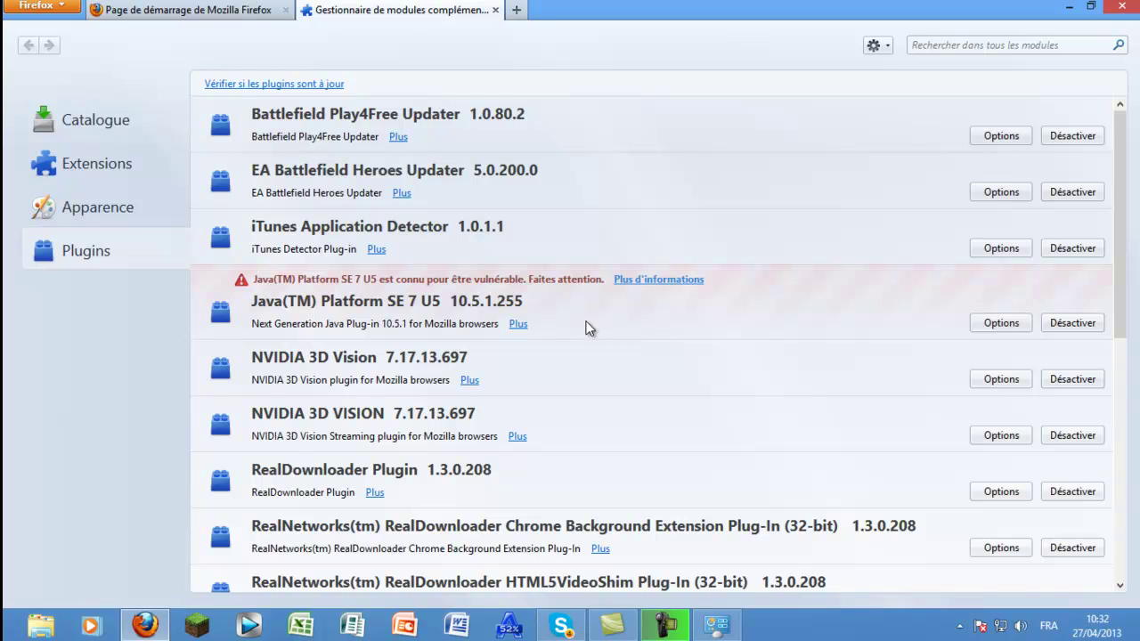
pyautogui.scroll(-6, 586, 328)
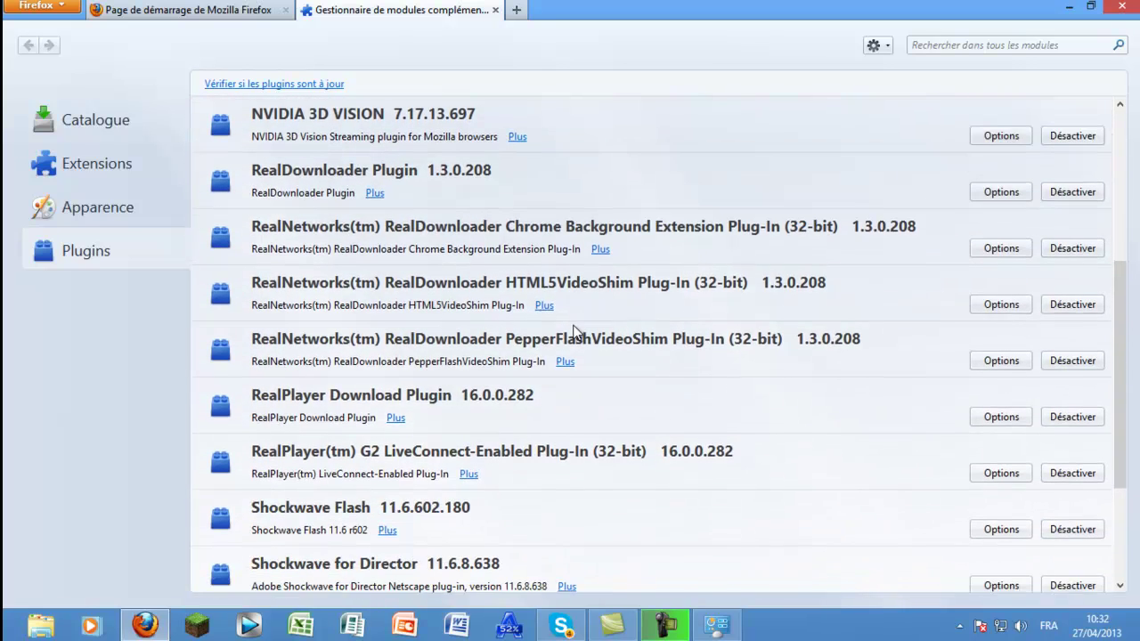
pyautogui.scroll(-3, 574, 331)
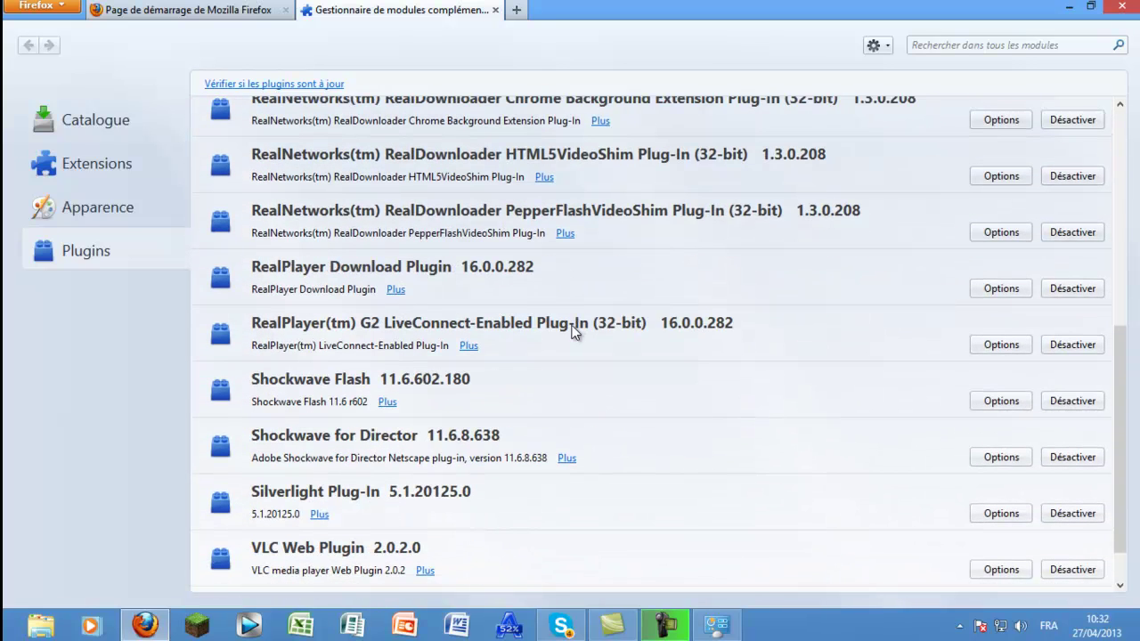
pyautogui.scroll(-1, 561, 337)
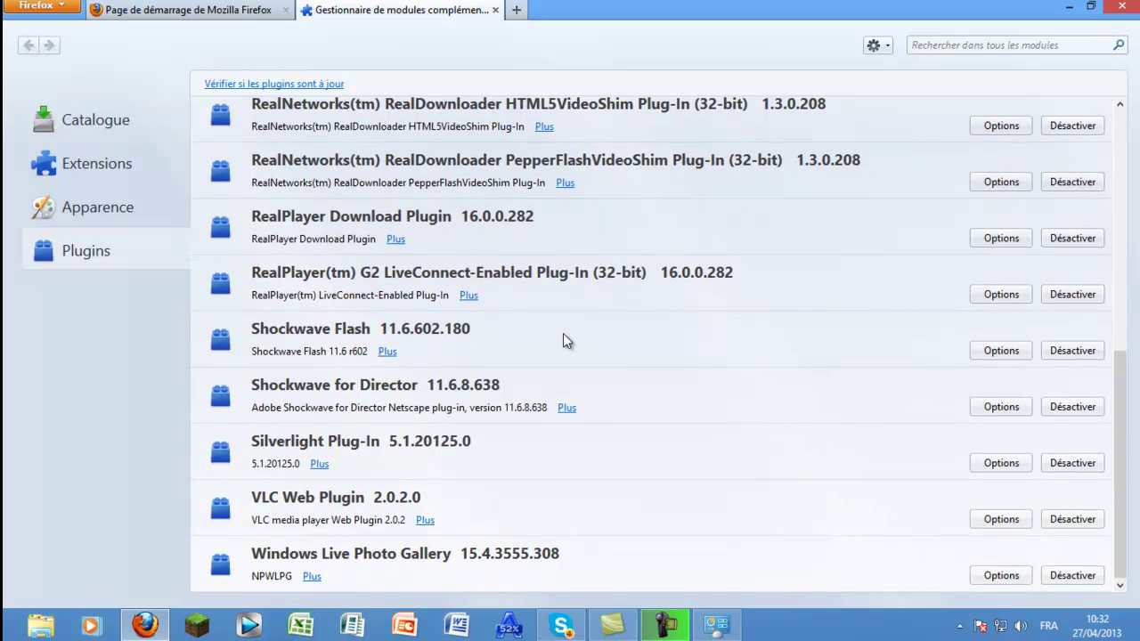
pyautogui.scroll(5, 922, 407)
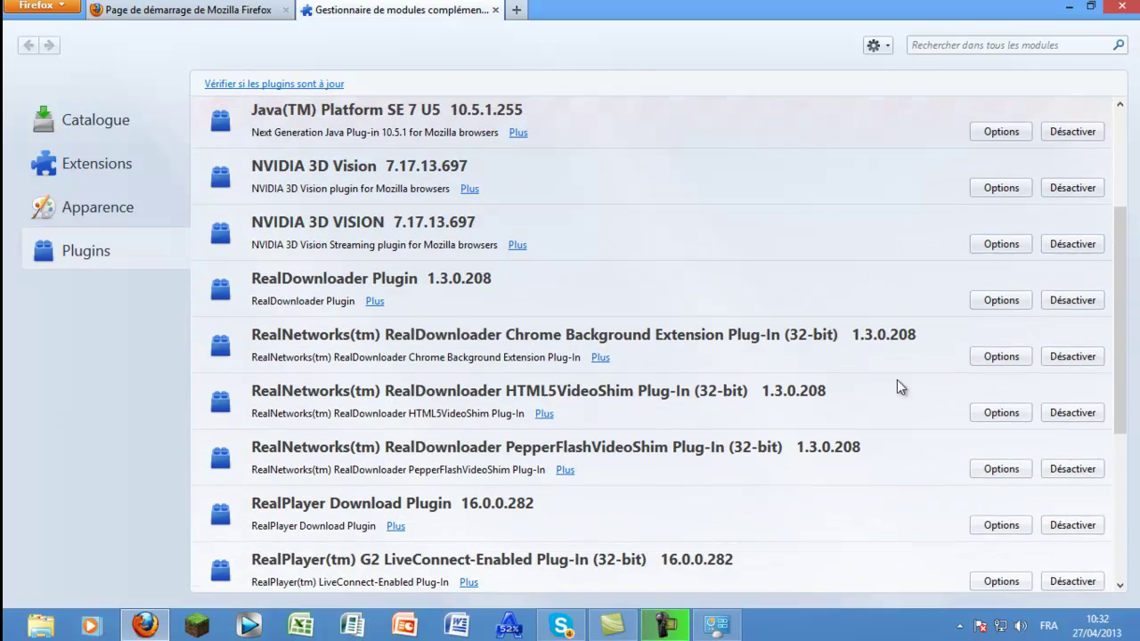
pyautogui.click(80, 209)
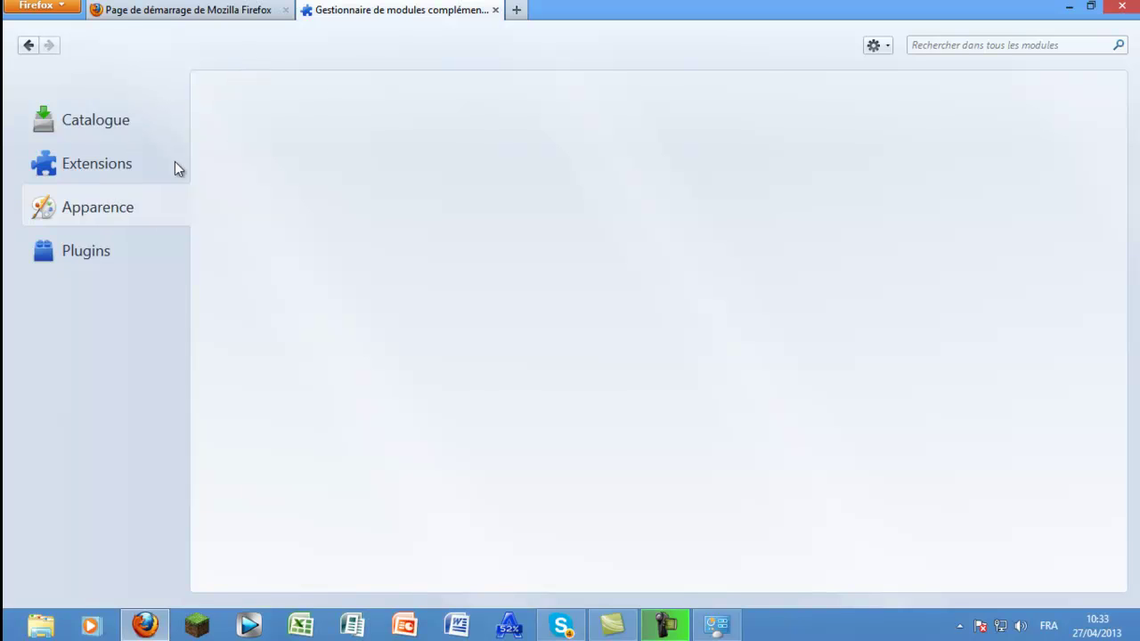
pyautogui.click(88, 177)
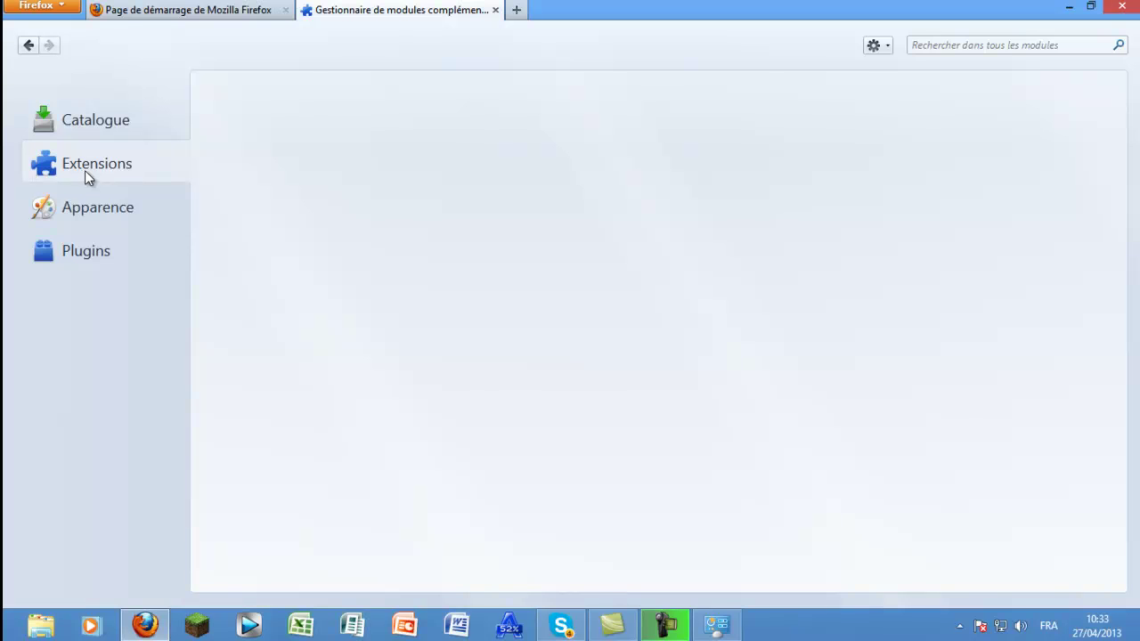
# Step: Check the update options in the add-ons manager, then close Firefox and the Personnalisation window
pyautogui.click(887, 46)
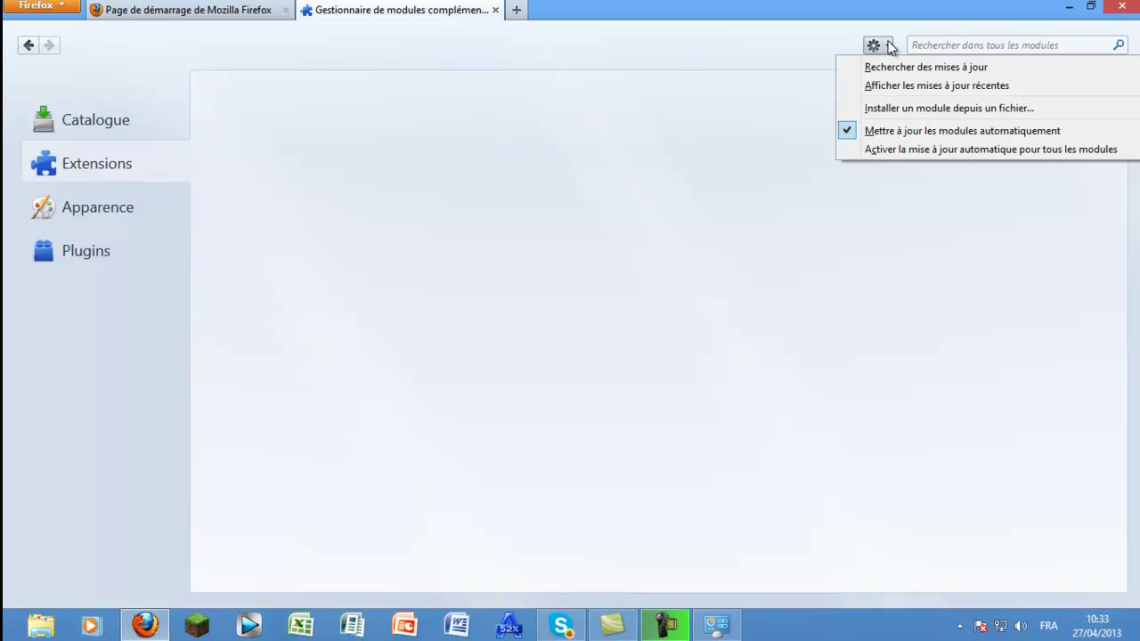
pyautogui.click(495, 10)
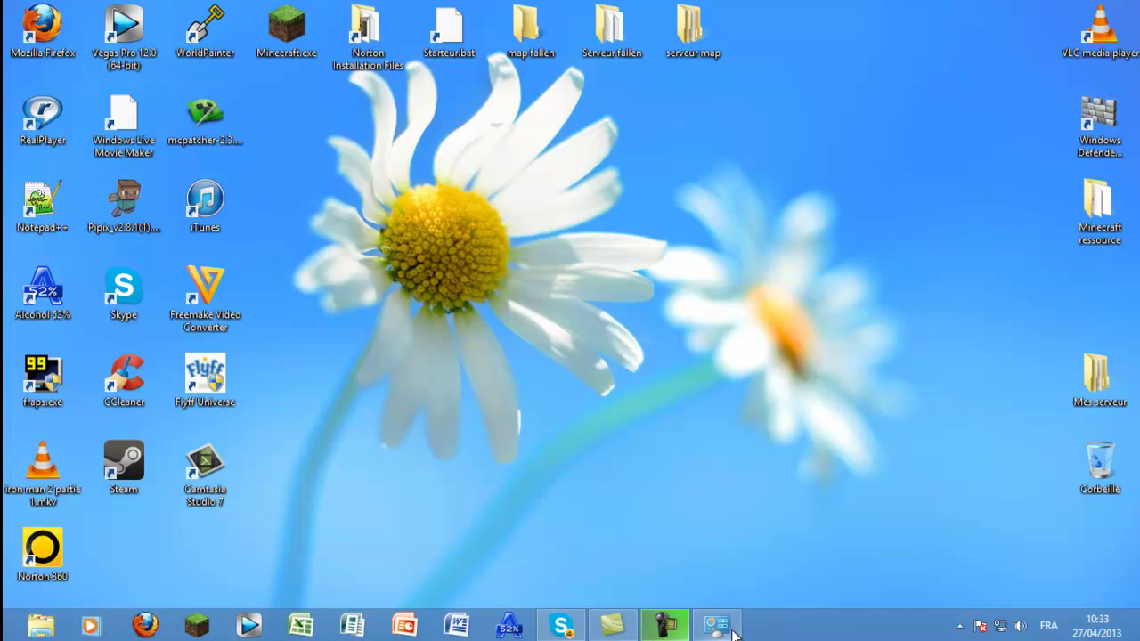
pyautogui.click(718, 624)
pyautogui.hotkey('alt', 'F4')
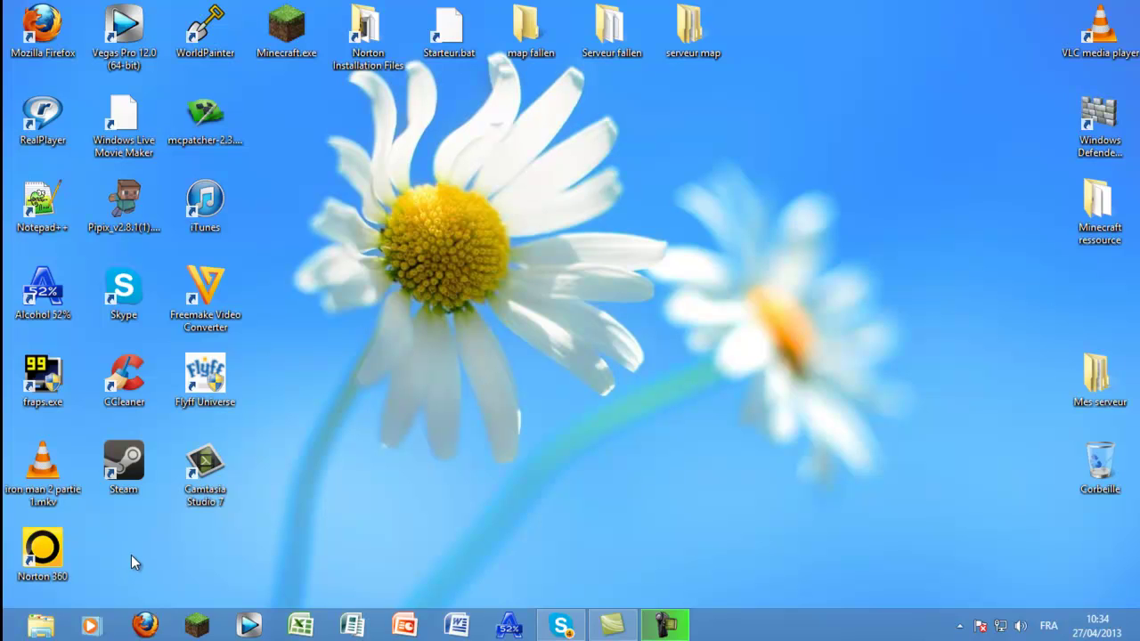
# Step: Open a command prompt by running cmd from the Exécuter dialog and switch to the c: drive
pyautogui.press('super+r')
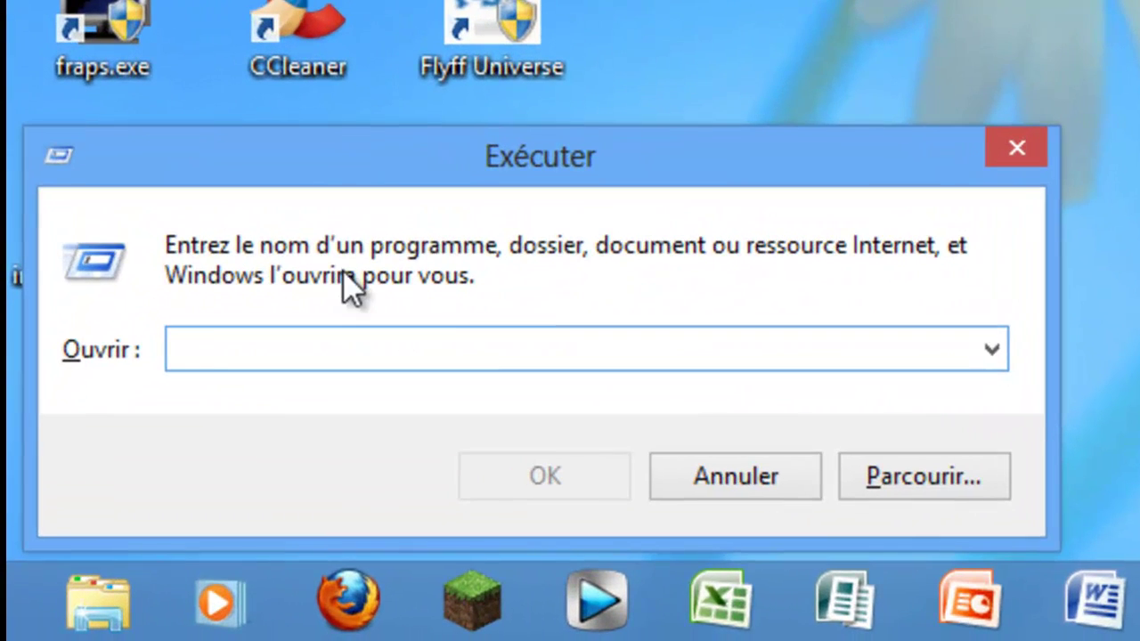
pyautogui.write('cmd')
pyautogui.press('Return')
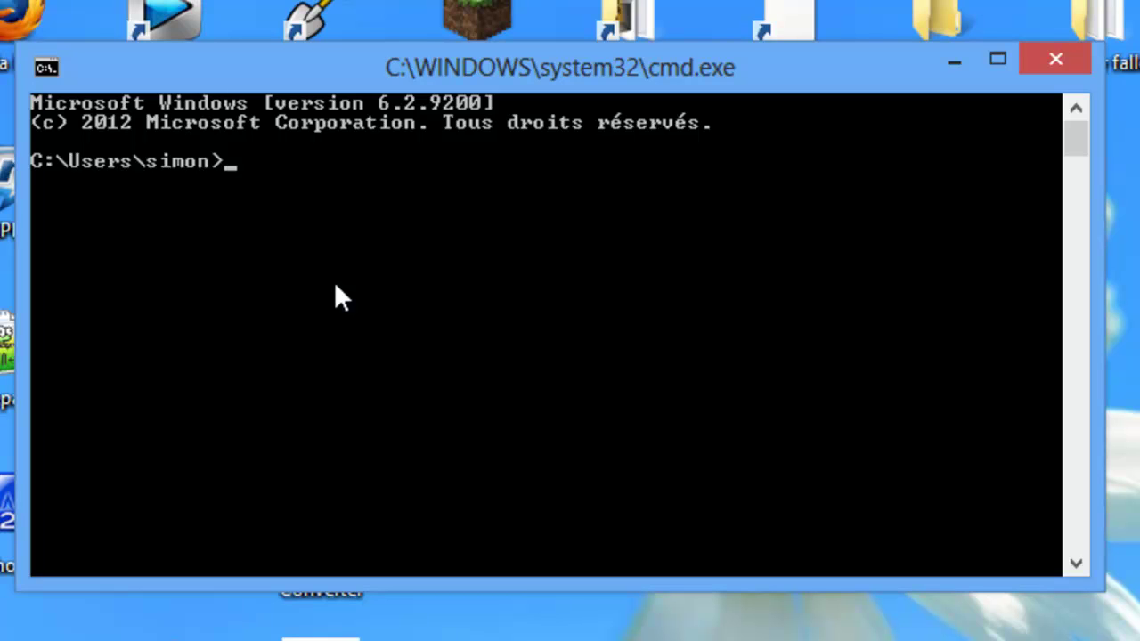
pyautogui.write('c:')
pyautogui.press('Return')
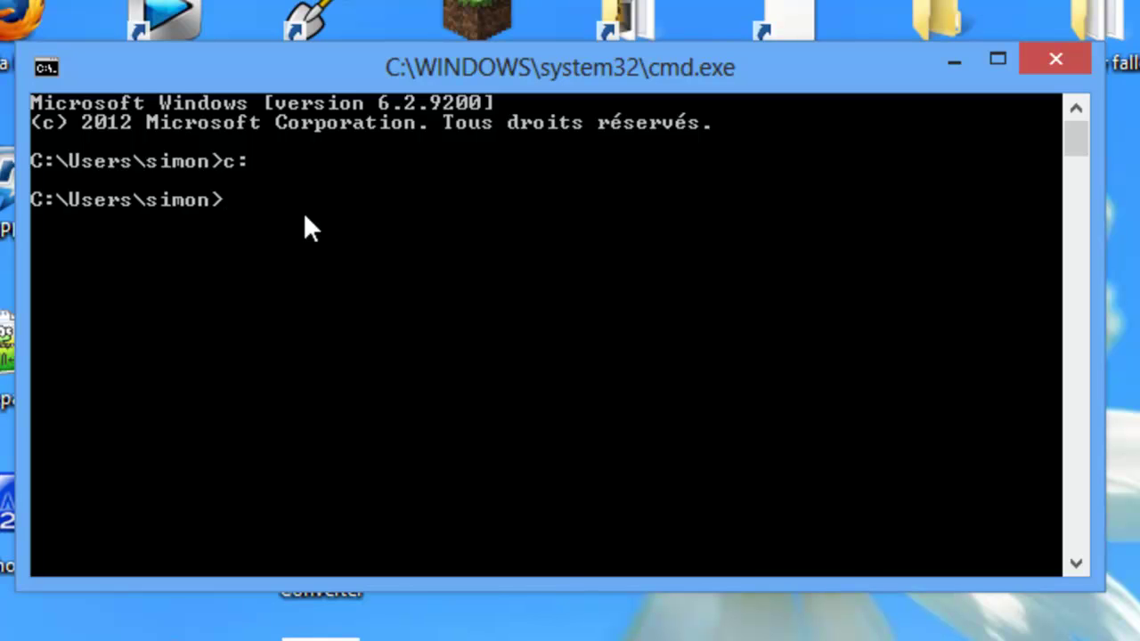
# Step: Run dir/s to list every file and subfolder of the current directory and look through the listing
pyautogui.write('dir/s')
pyautogui.press('Return')
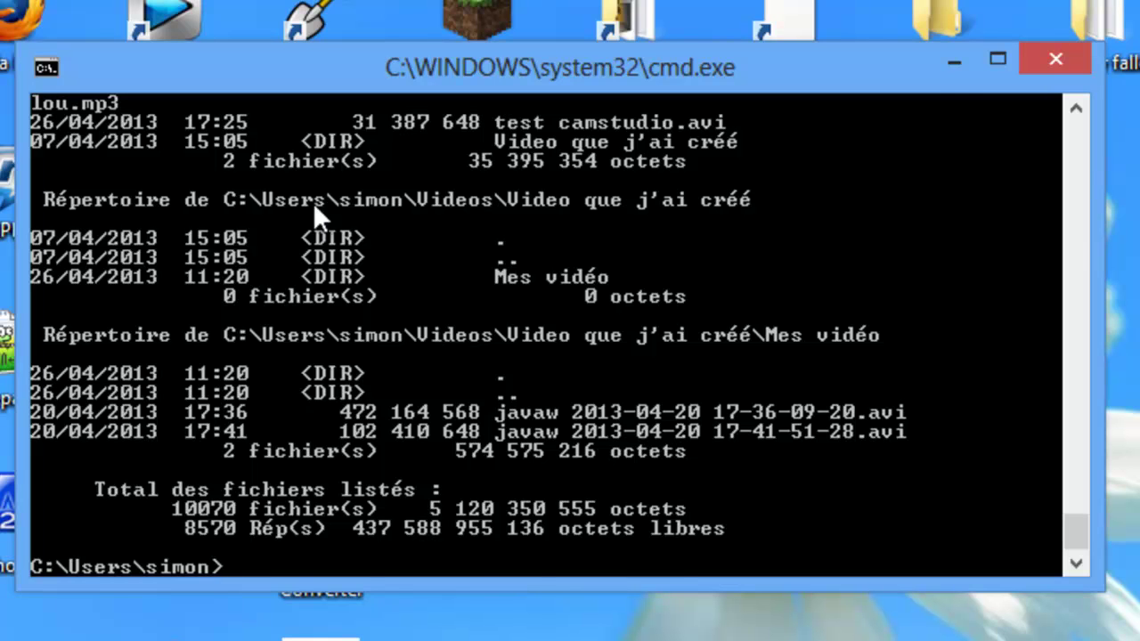
pyautogui.scroll(1, 574, 226)
pyautogui.scroll(1, 575, 226)
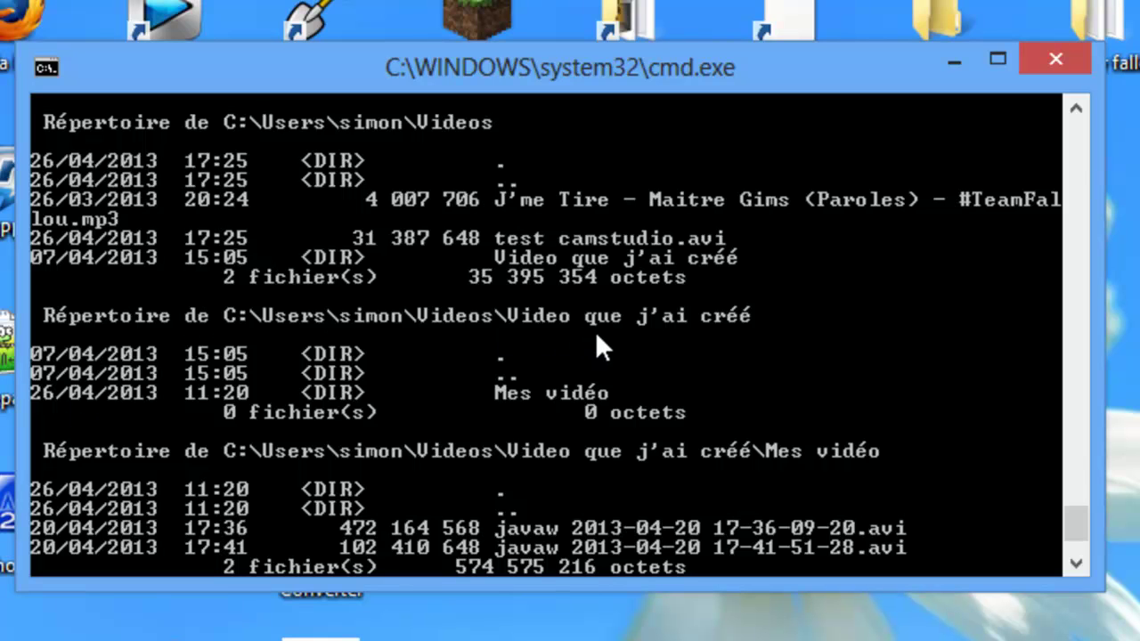
pyautogui.scroll(9, 703, 392)
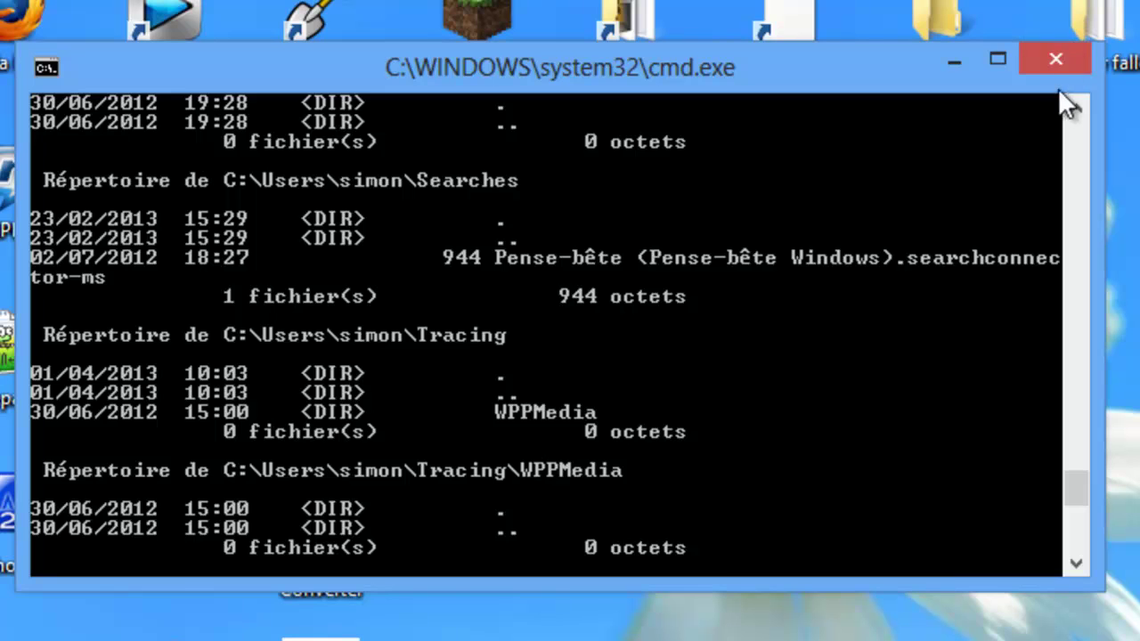
pyautogui.scroll(-9, 477, 379)
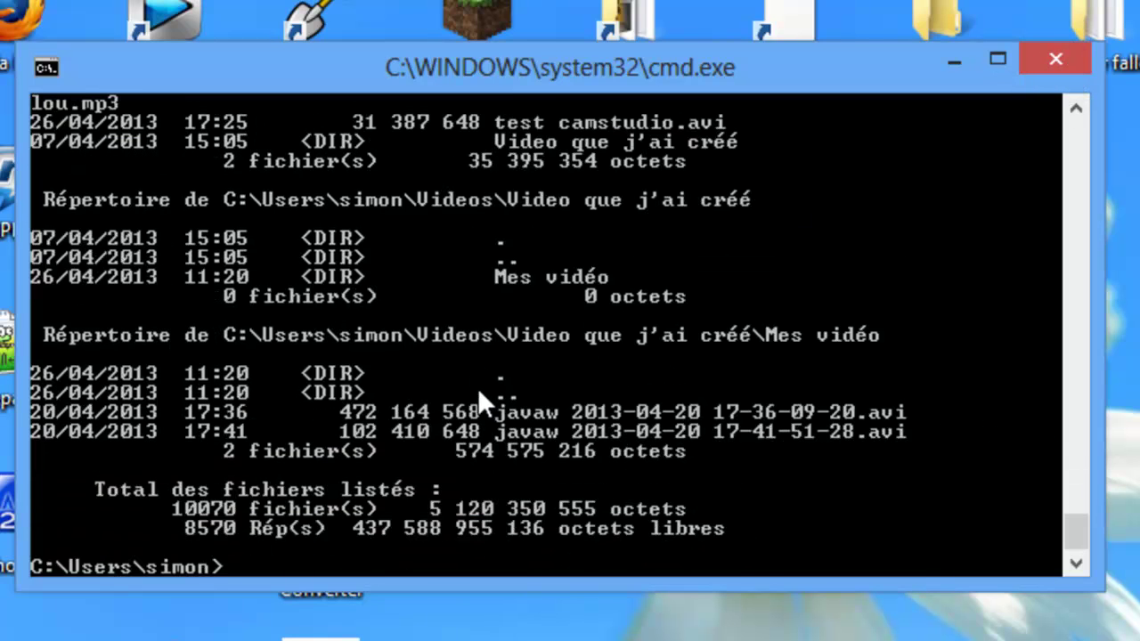
# Step: Try the stop command in the command prompt and close its window
pyautogui.write('stop')
pyautogui.press('Return')
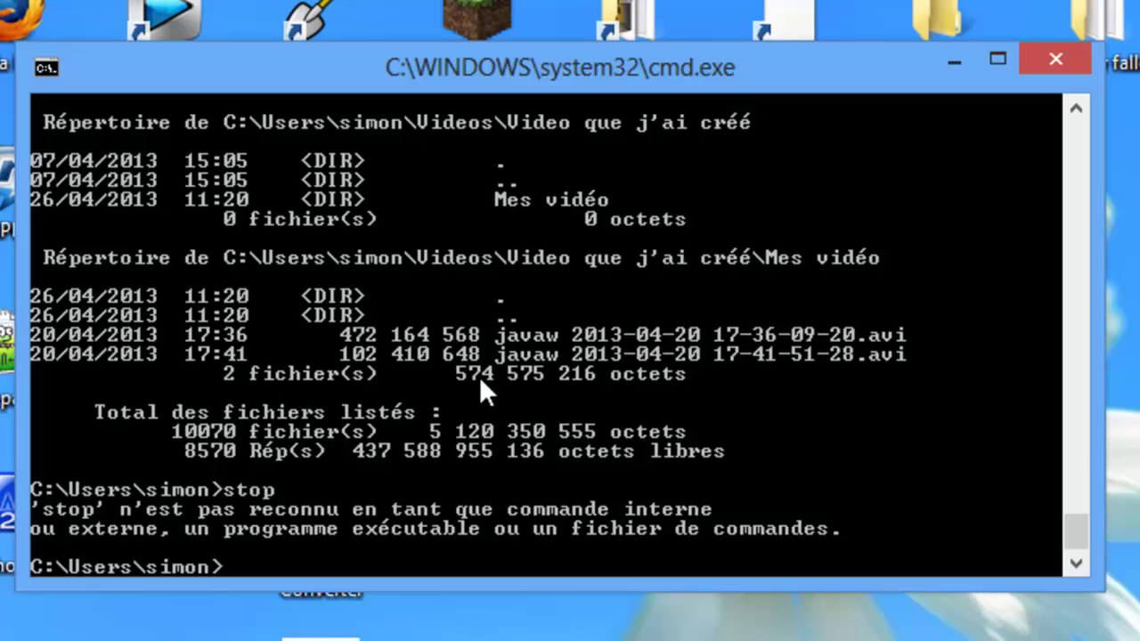
pyautogui.click(1048, 71)
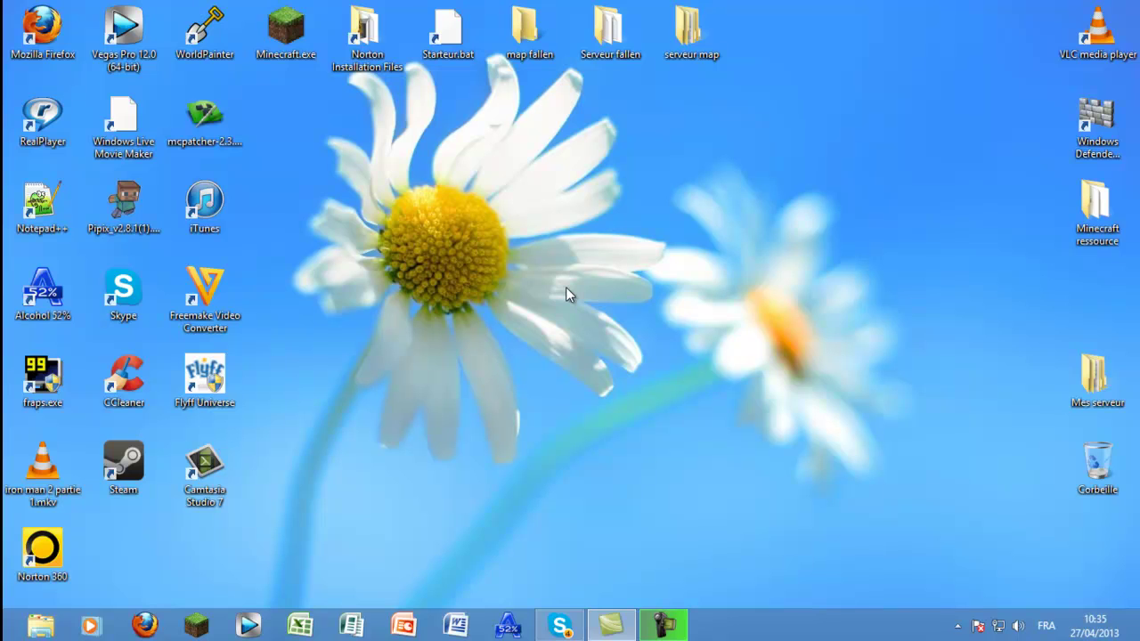
pyautogui.click(285, 31)
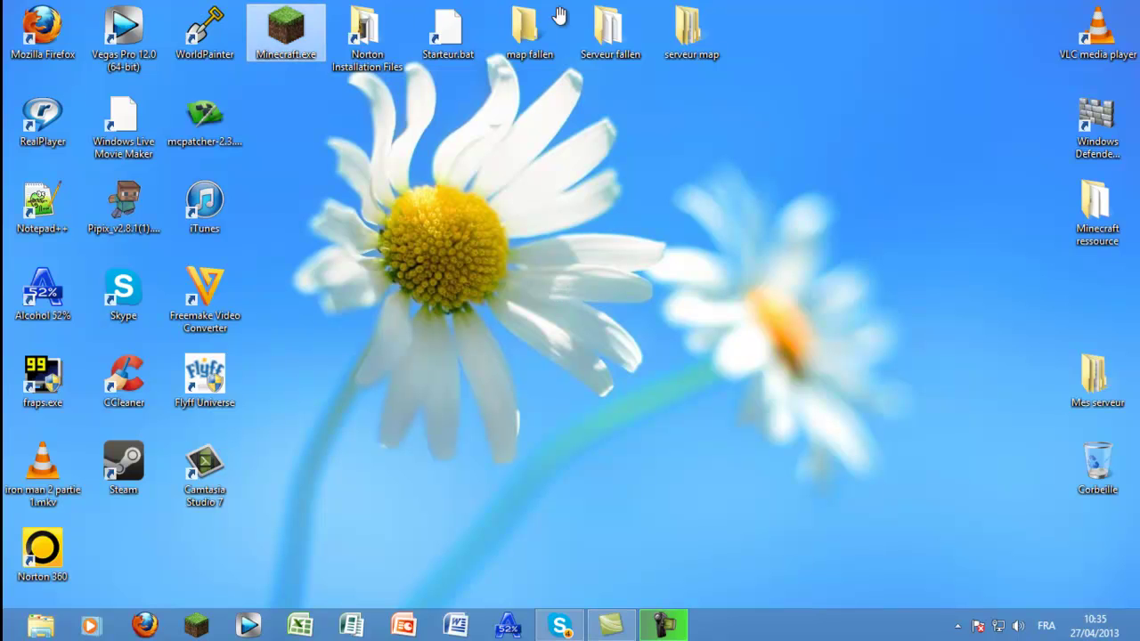
pyautogui.click(748, 486)
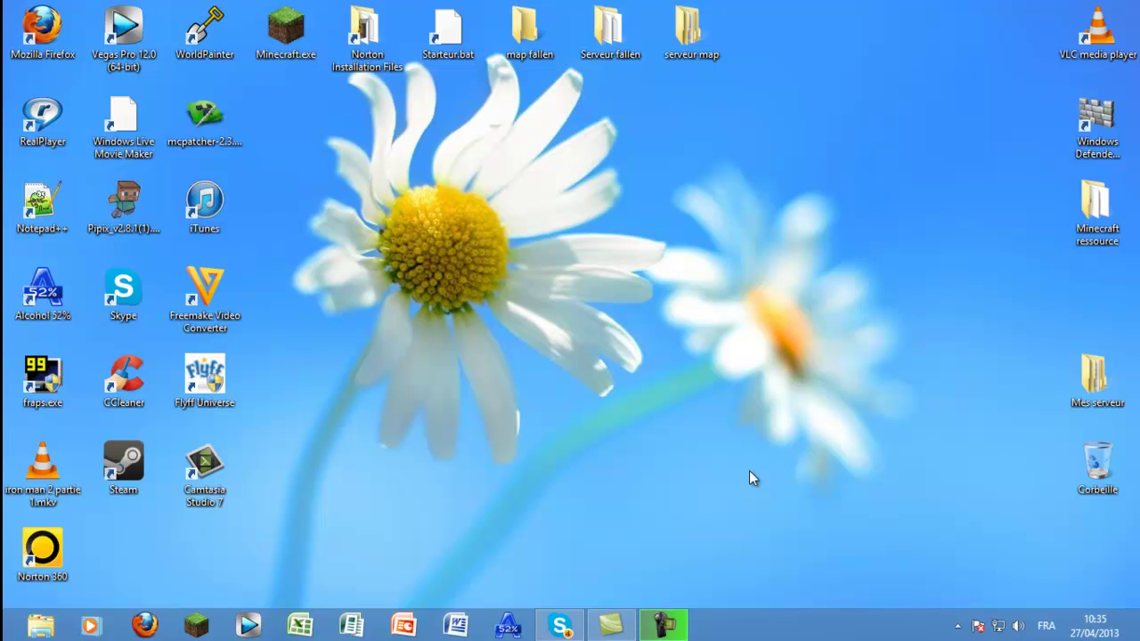